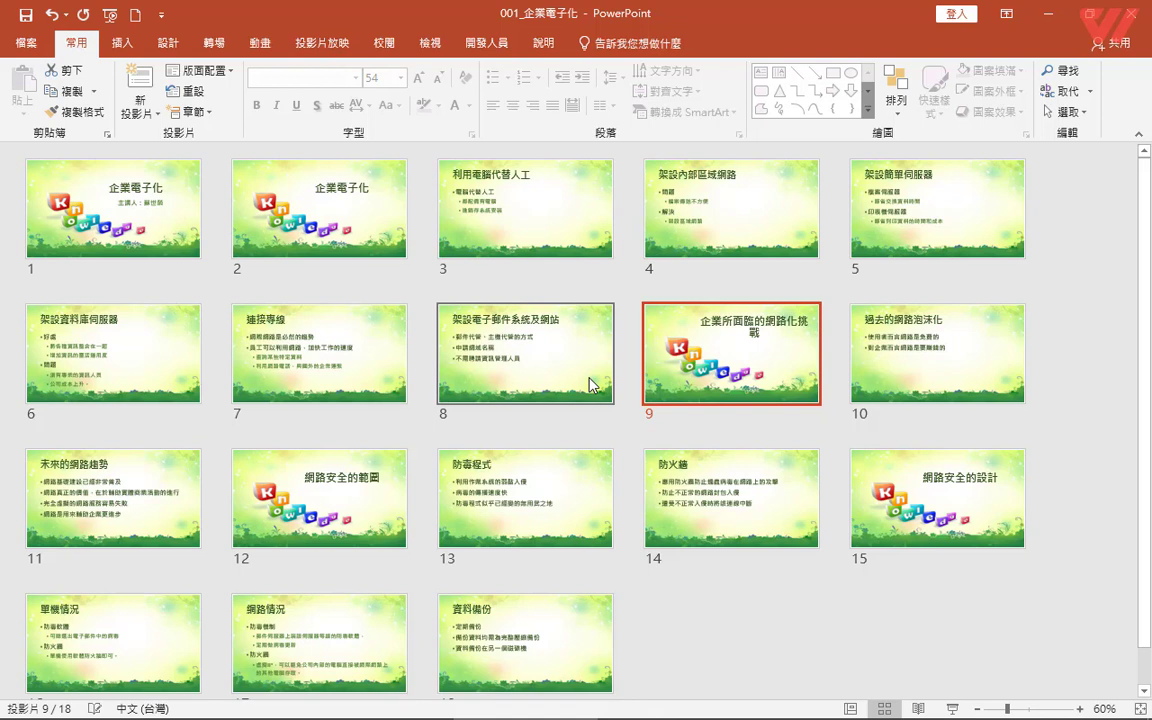
# Open the File backstage Info page for the 001_企業電子化 presentation.
pyautogui.click(34, 45)
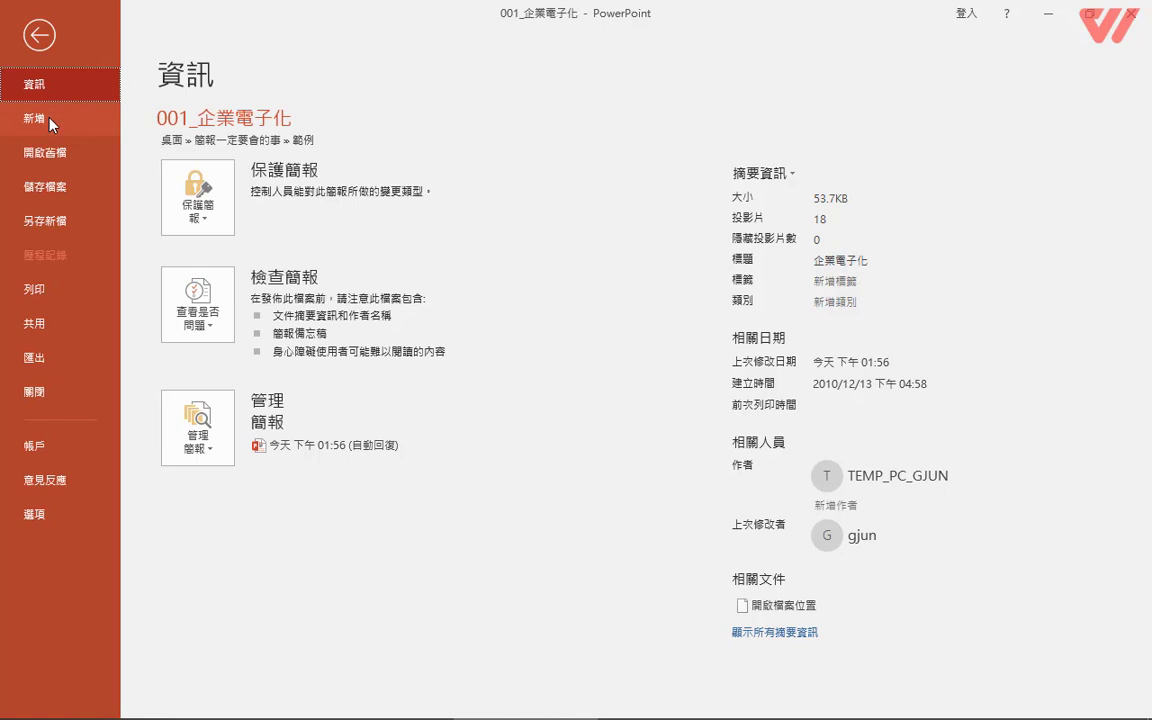
# Search new-presentation templates for '佈景主題' and preview the 柏林市設計 rose template (4267 KB).
pyautogui.click(48, 119)
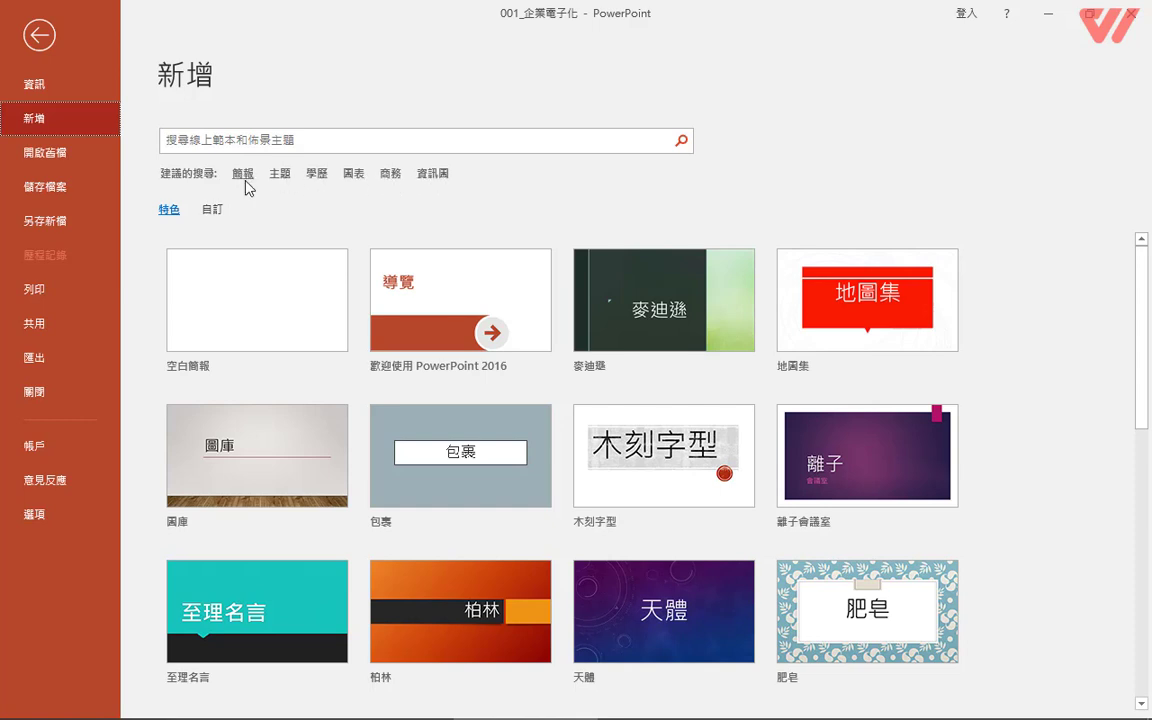
pyautogui.click(290, 143)
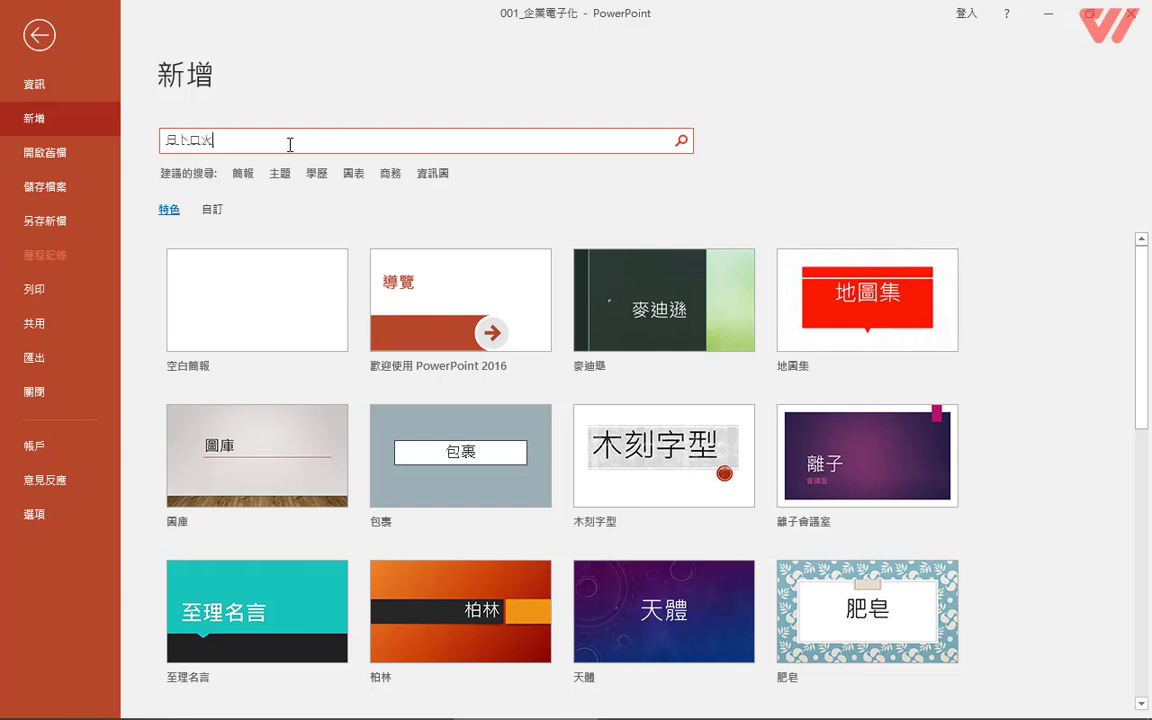
pyautogui.write('佈日卜口景主題')
pyautogui.press('Return')
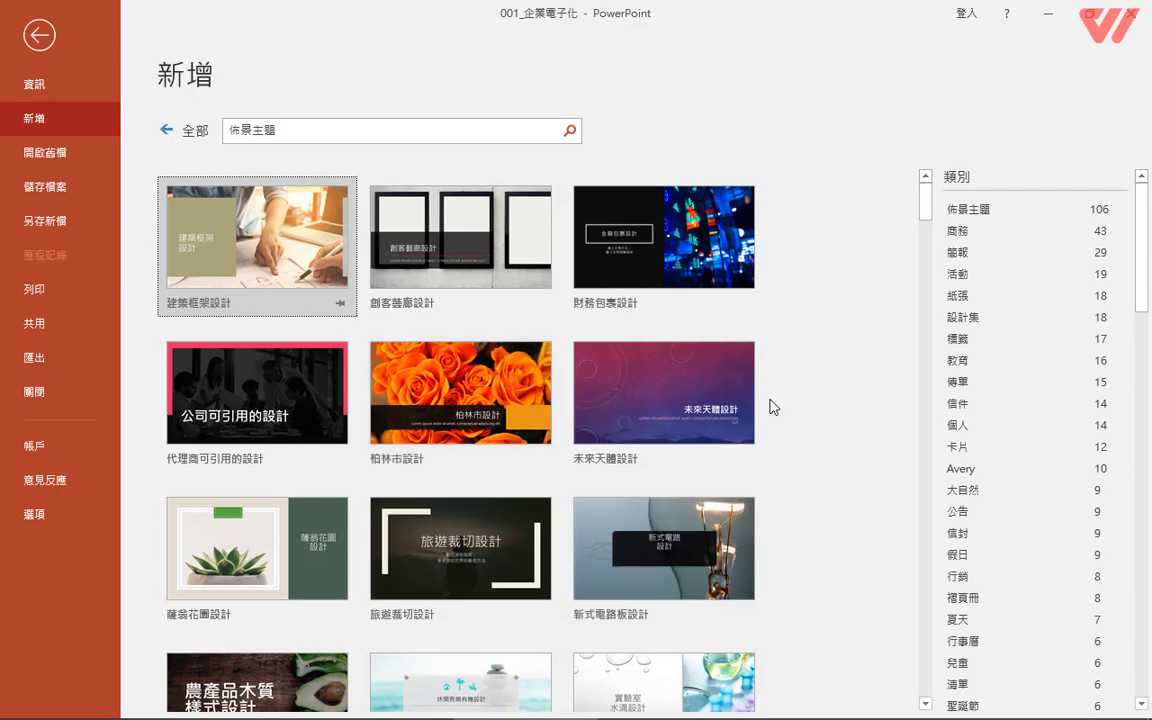
pyautogui.click(468, 395)
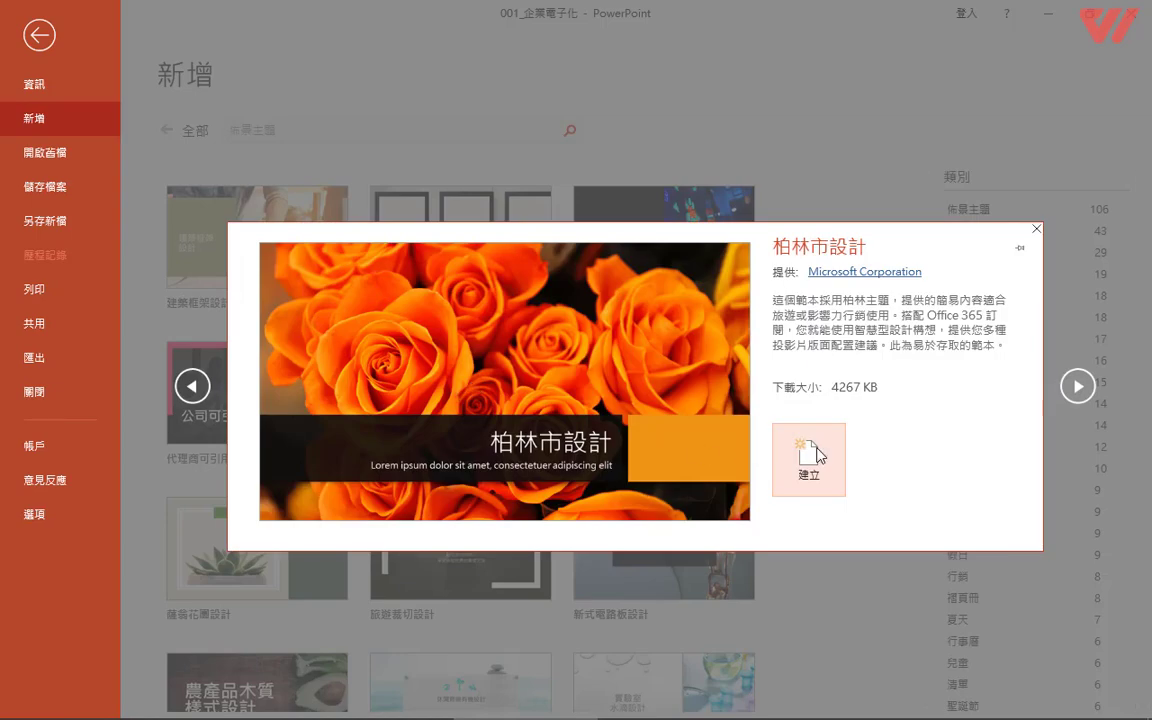
# Create 簡報6 from 柏林市設計 and review its five sample slides, ending on the rose title slide.
pyautogui.click(818, 453)
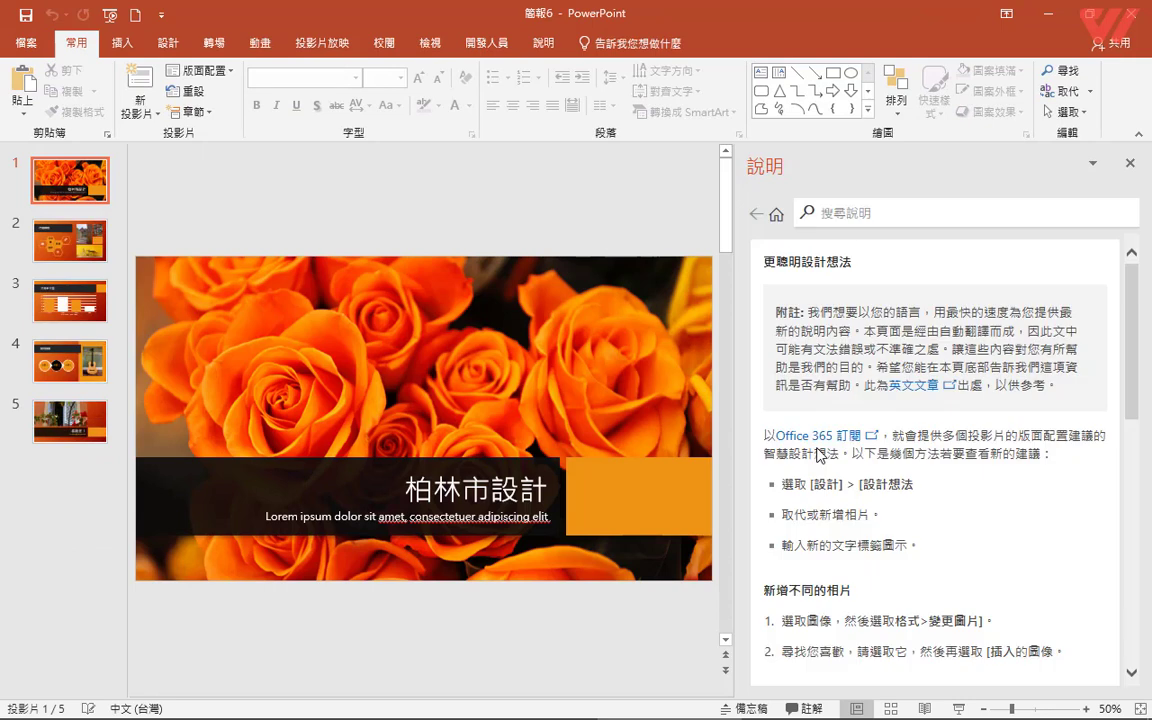
pyautogui.click(1131, 164)
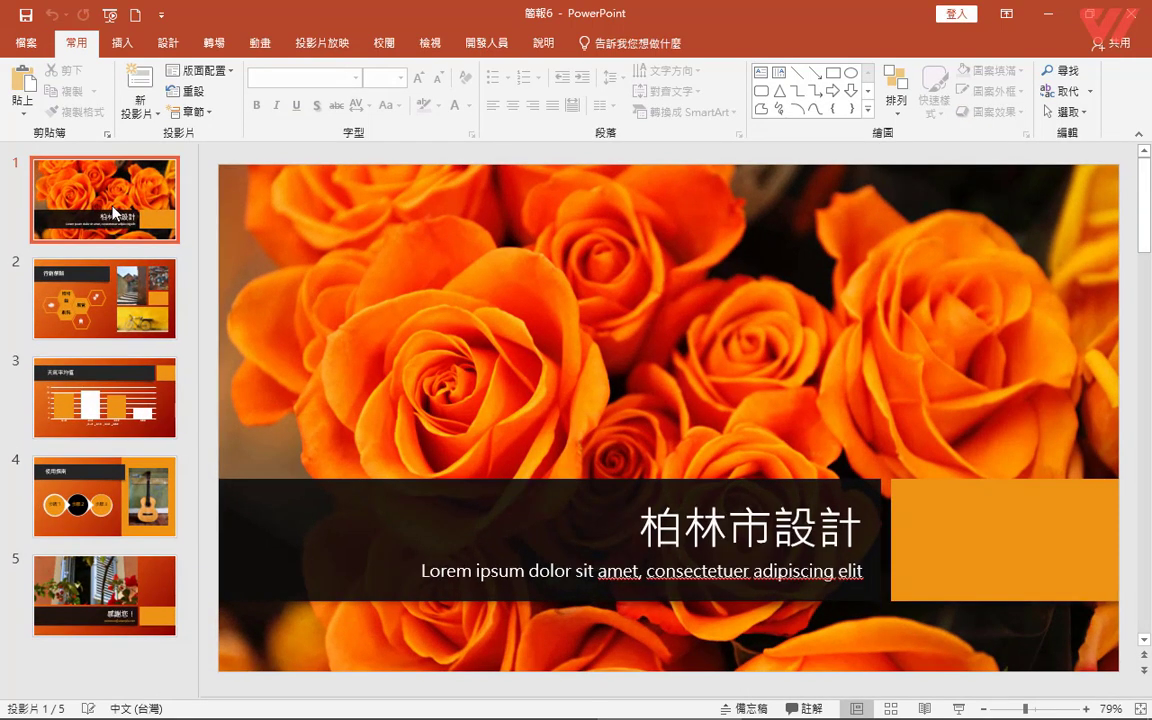
pyautogui.click(76, 282)
pyautogui.click(108, 390)
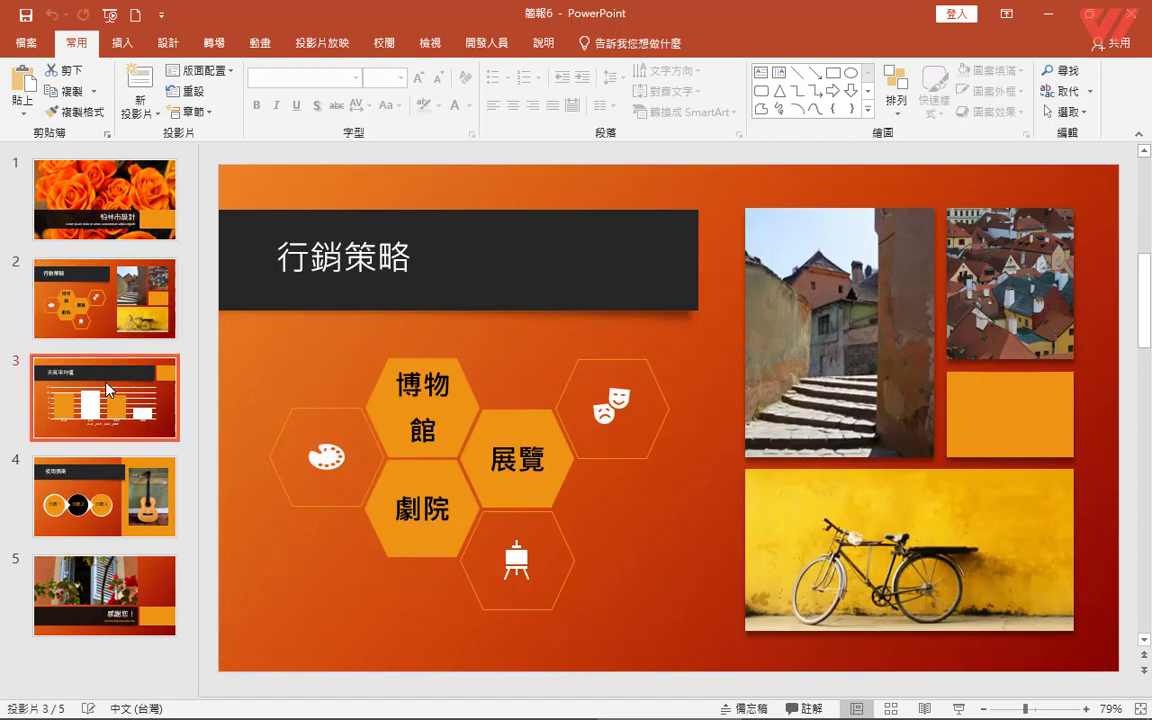
pyautogui.click(100, 497)
pyautogui.click(93, 612)
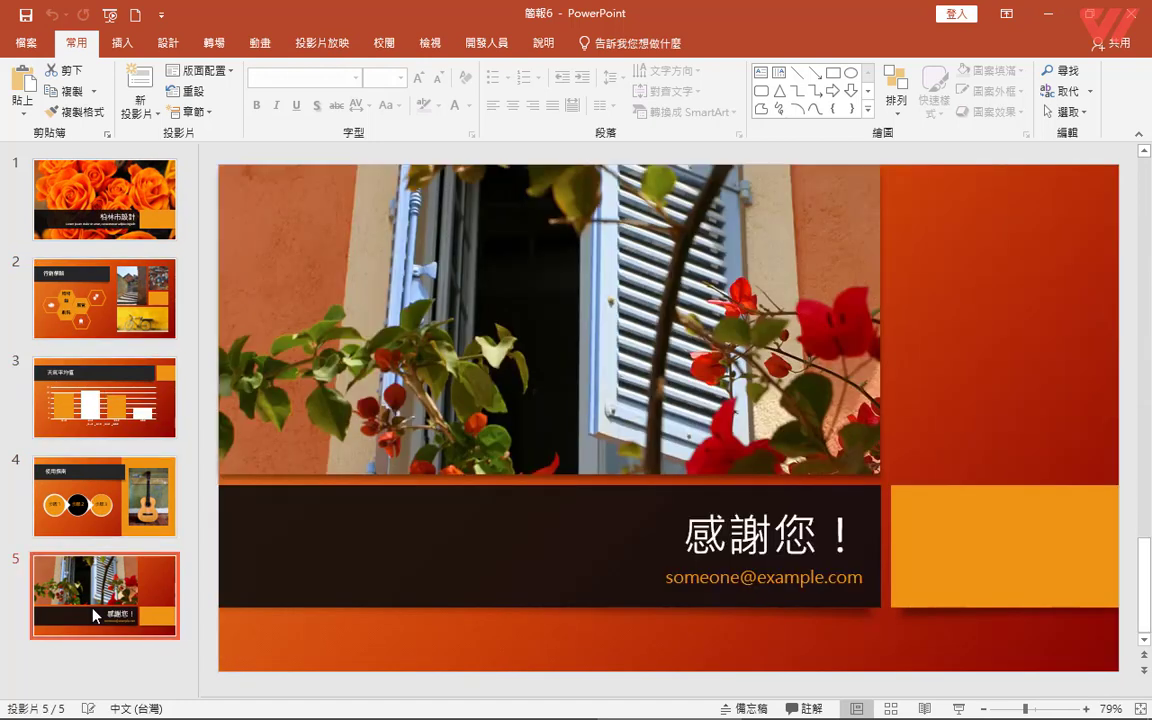
pyautogui.click(128, 201)
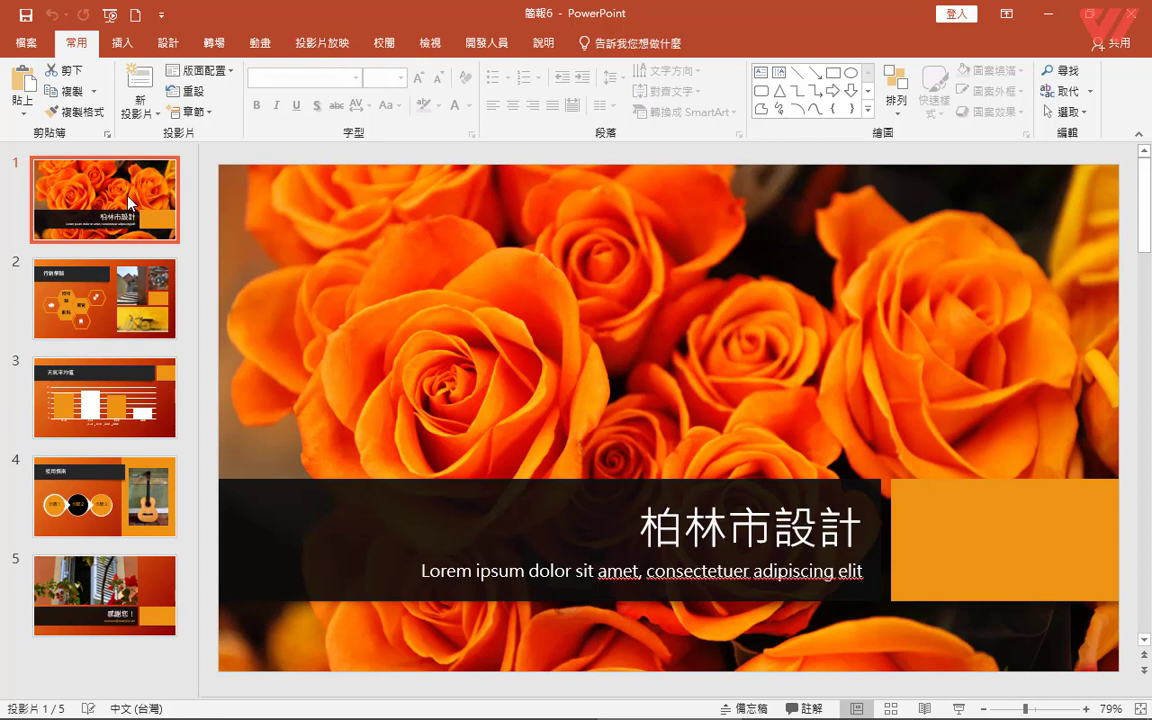
pyautogui.click(430, 43)
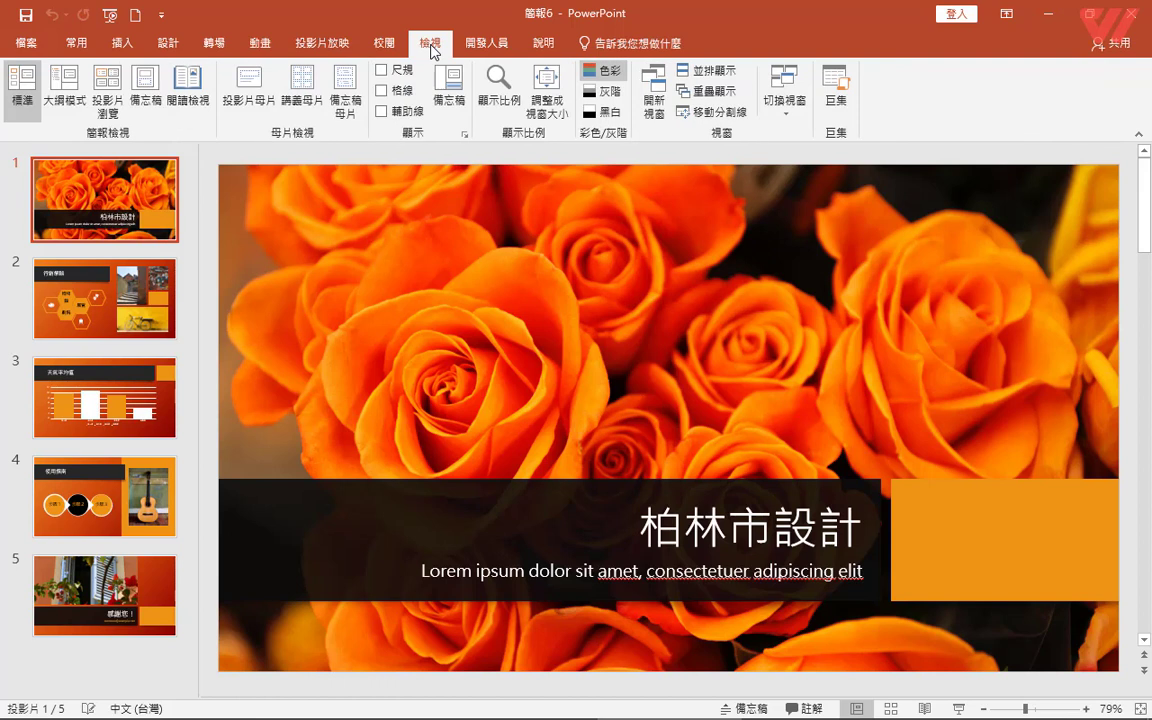
# Enter Slide Master view and select the top master's title placeholder.
pyautogui.click(244, 95)
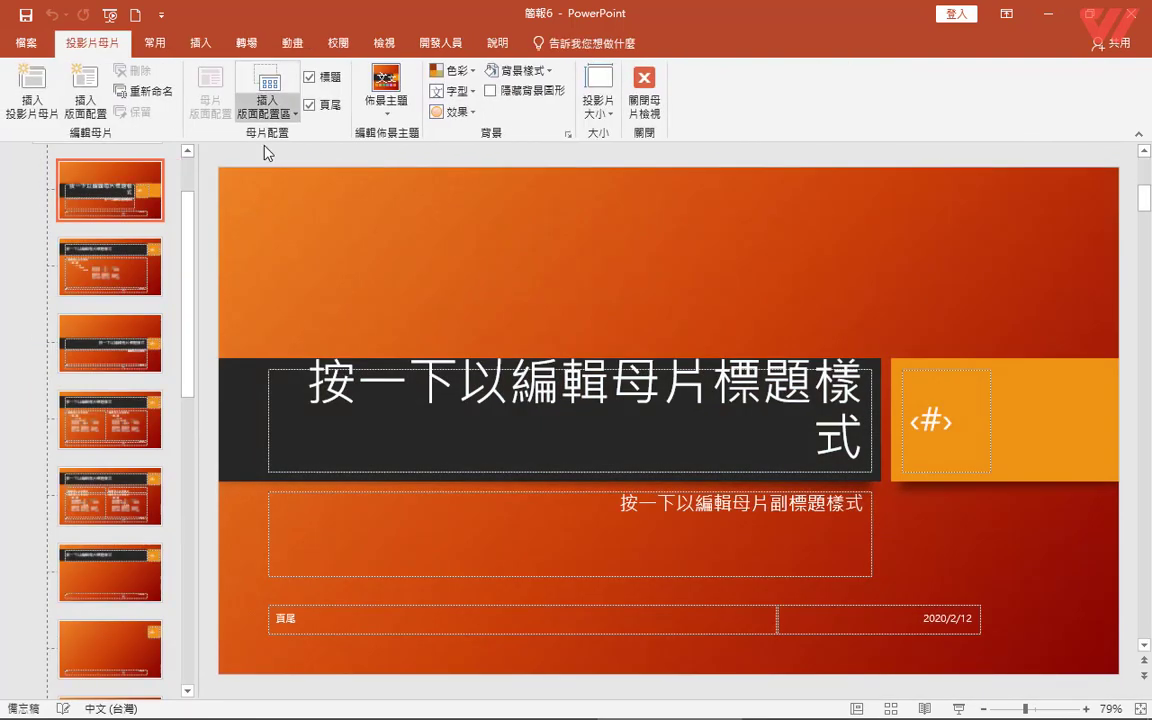
pyautogui.moveTo(187, 267); pyautogui.dragTo(187, 172)
pyautogui.click(79, 197)
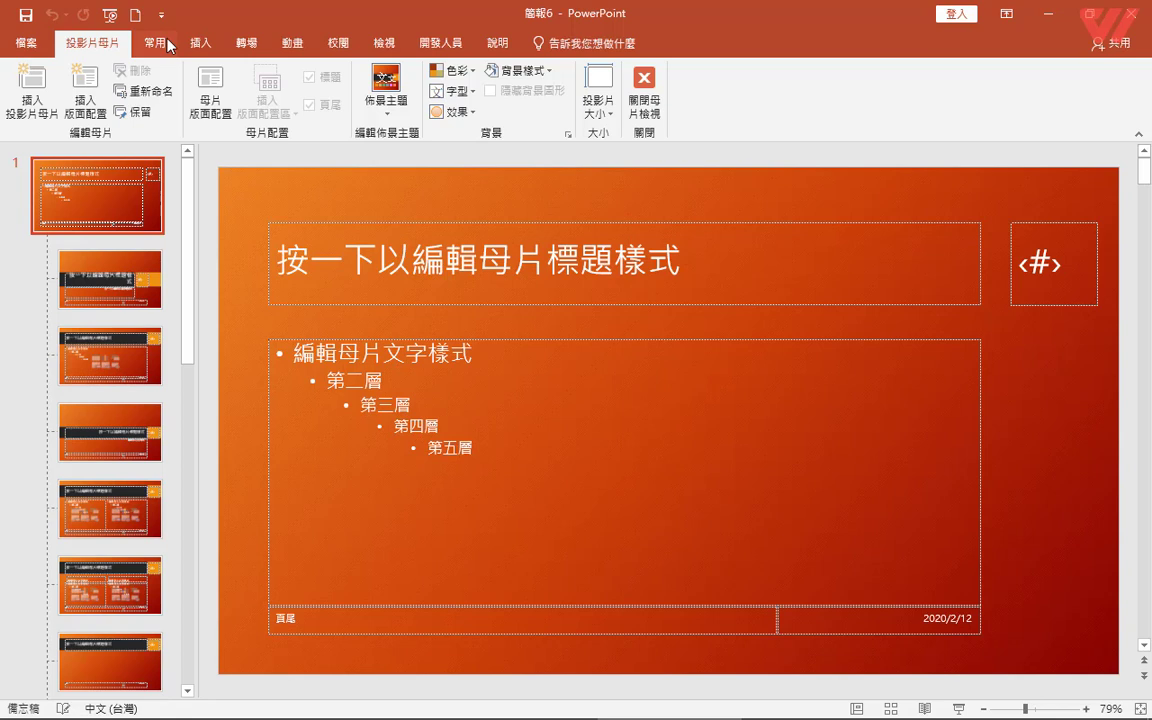
pyautogui.click(404, 230)
pyautogui.click(157, 50)
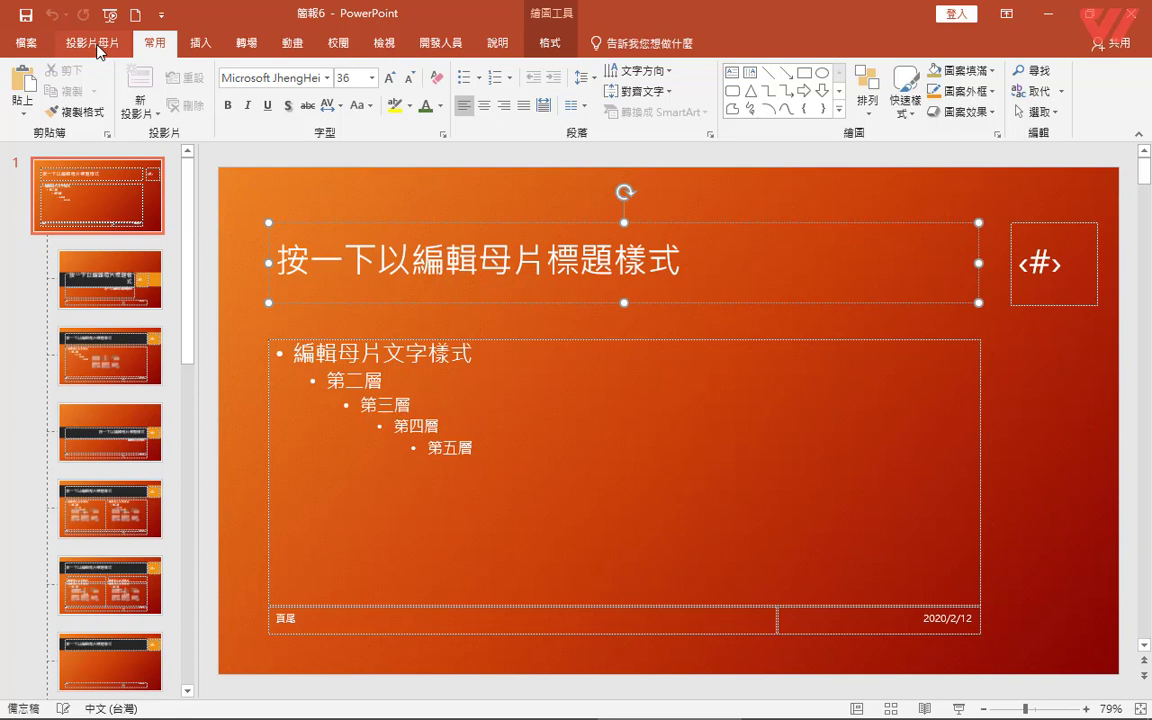
# Check the theme Fonts list without changes, then select all of the master title text.
pyautogui.click(85, 191)
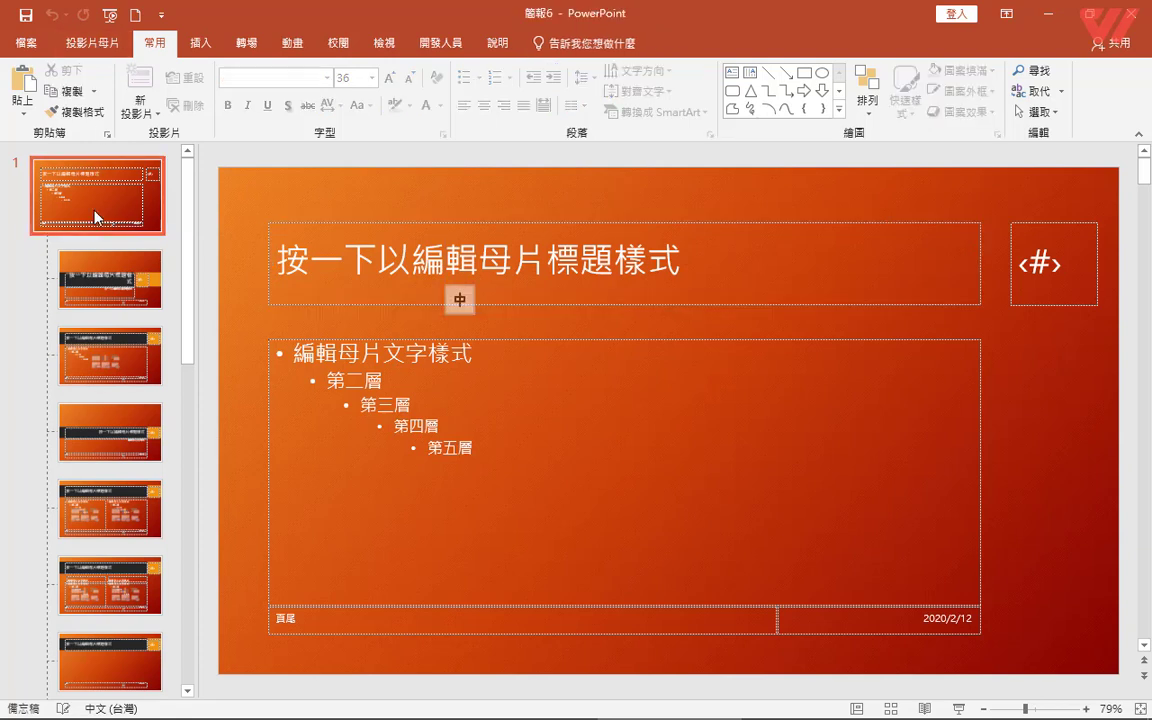
pyautogui.click(92, 43)
pyautogui.click(455, 91)
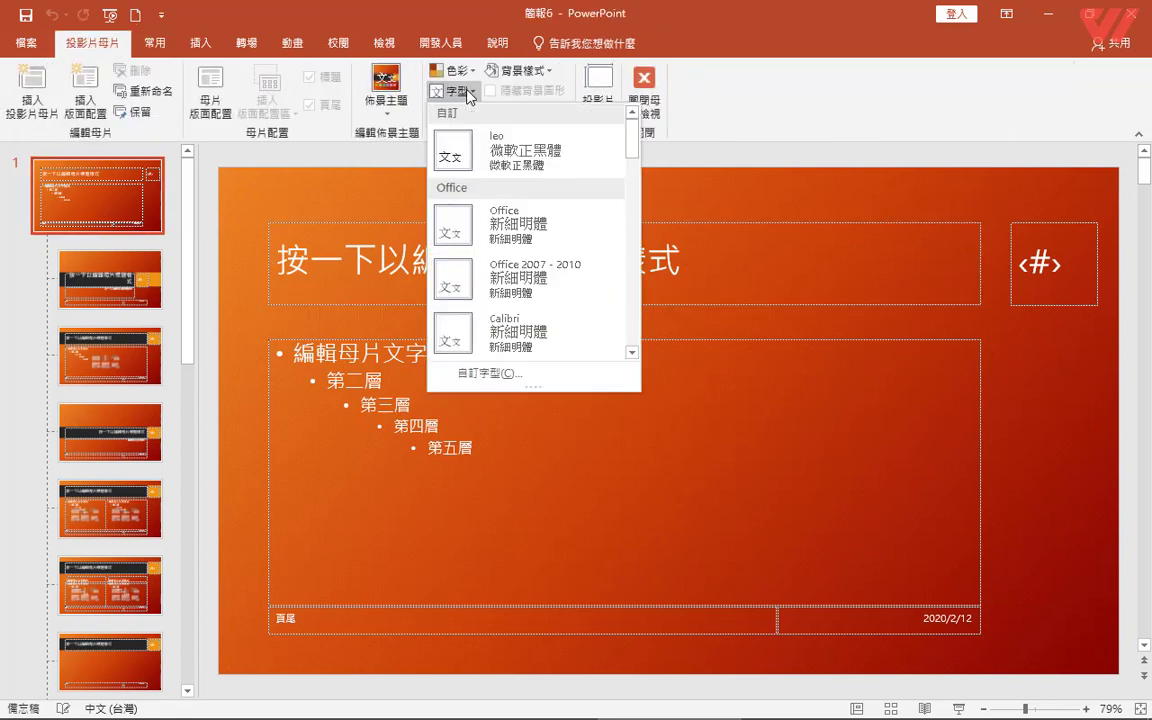
pyautogui.click(502, 150)
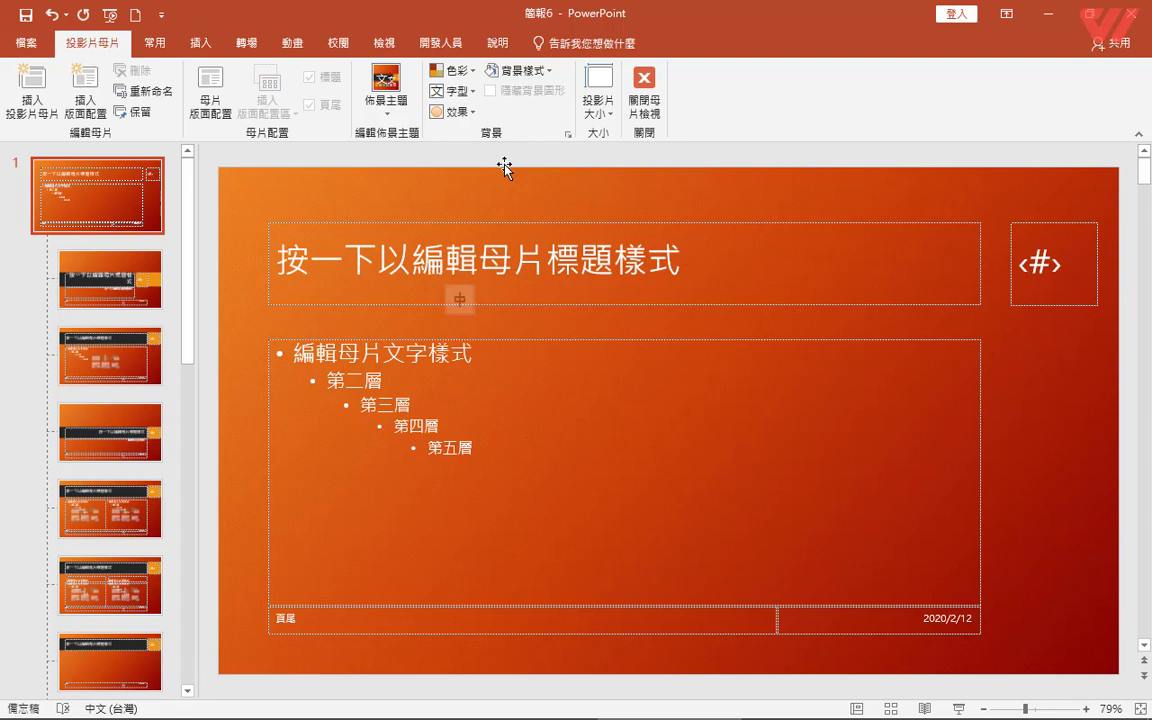
pyautogui.click(157, 47)
pyautogui.click(395, 263)
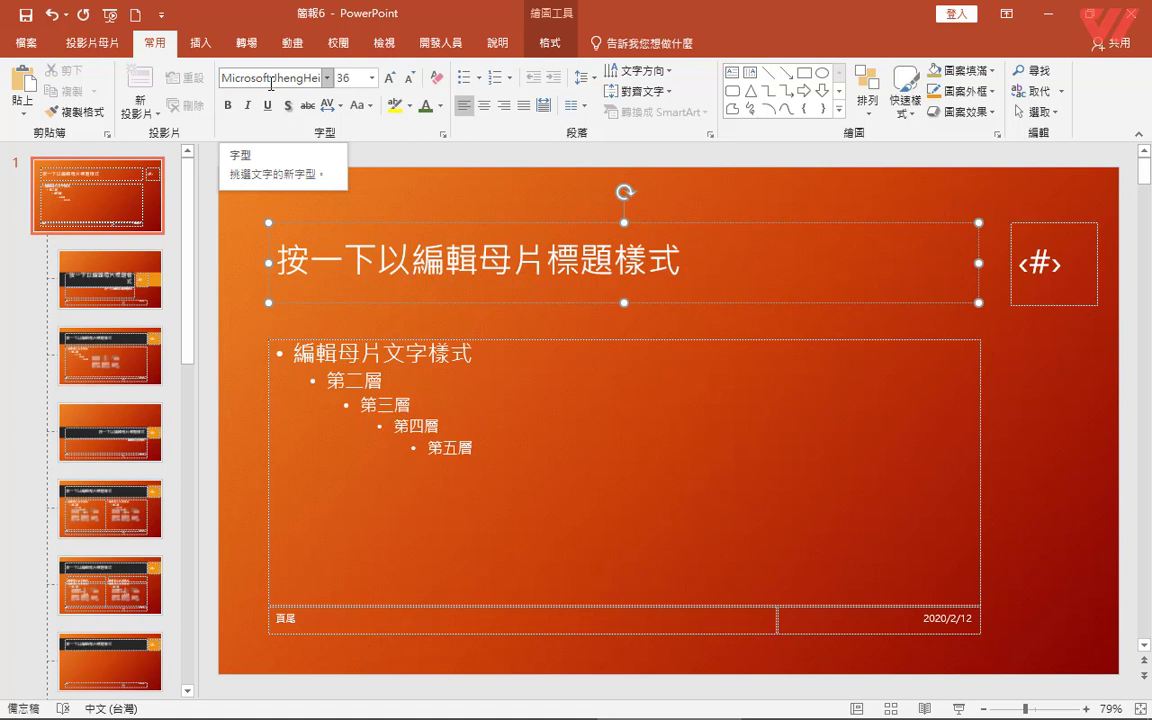
pyautogui.moveTo(274, 262); pyautogui.dragTo(737, 263)
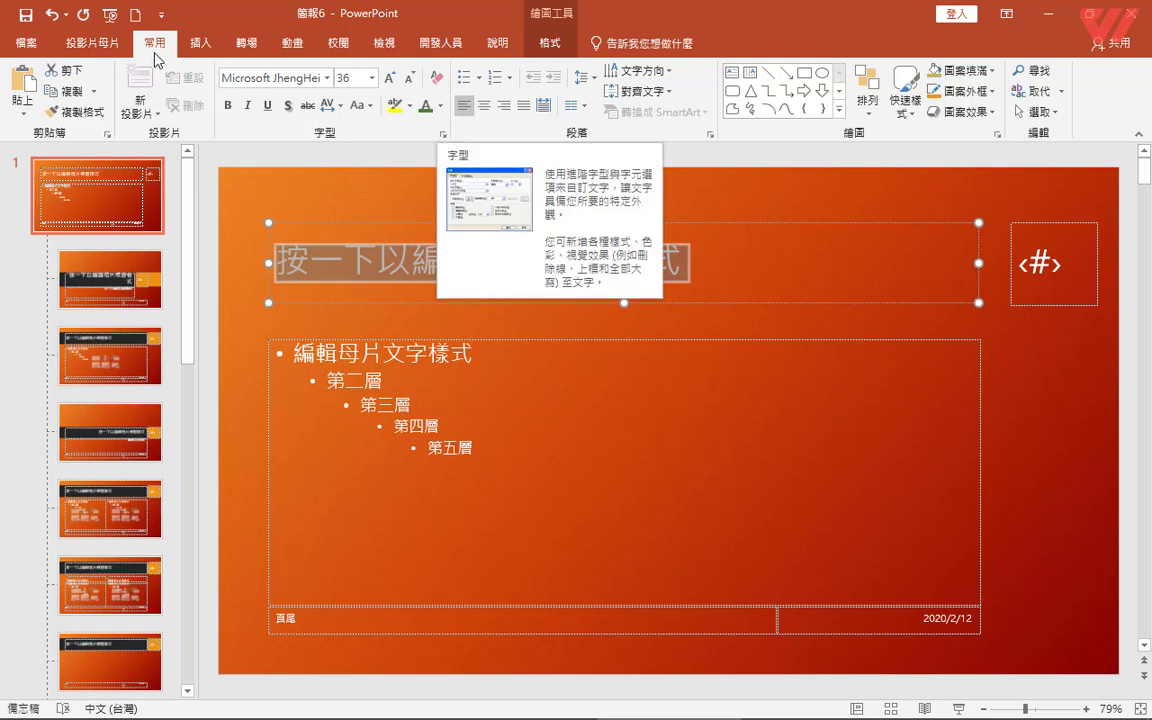
# Set the master title font to 微軟正黑體 for Chinese text and Arial for Latin text.
pyautogui.click(446, 139)
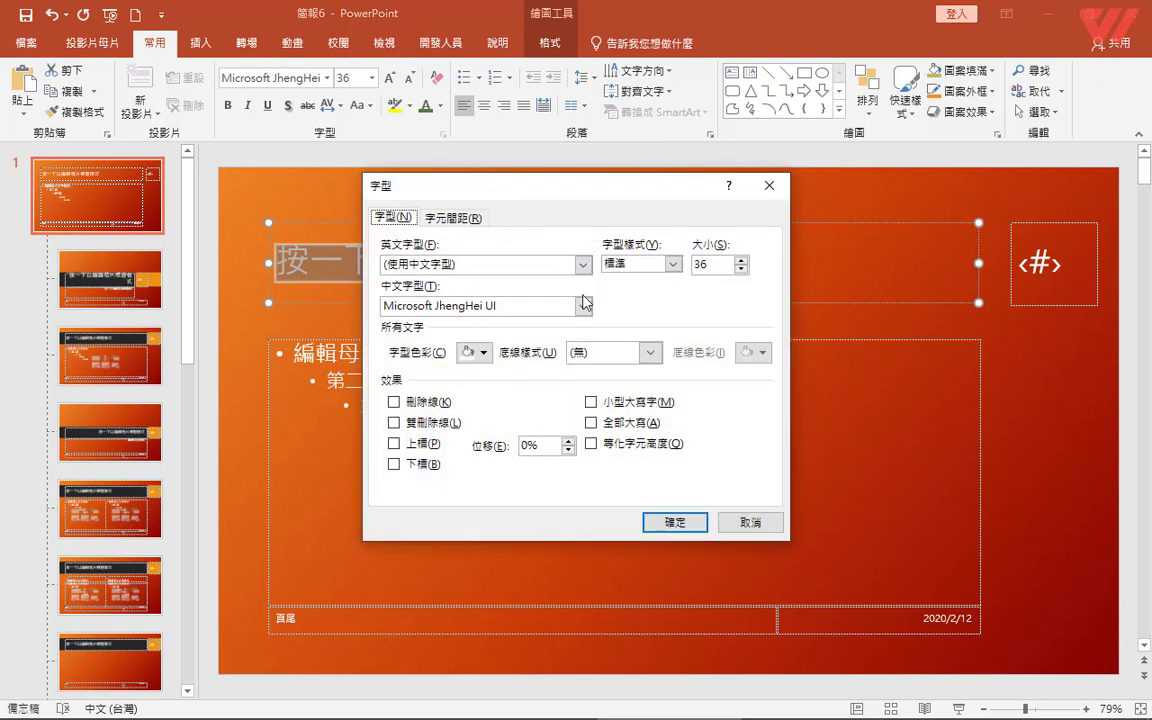
pyautogui.click(582, 306)
pyautogui.scroll(-10, 586, 386)
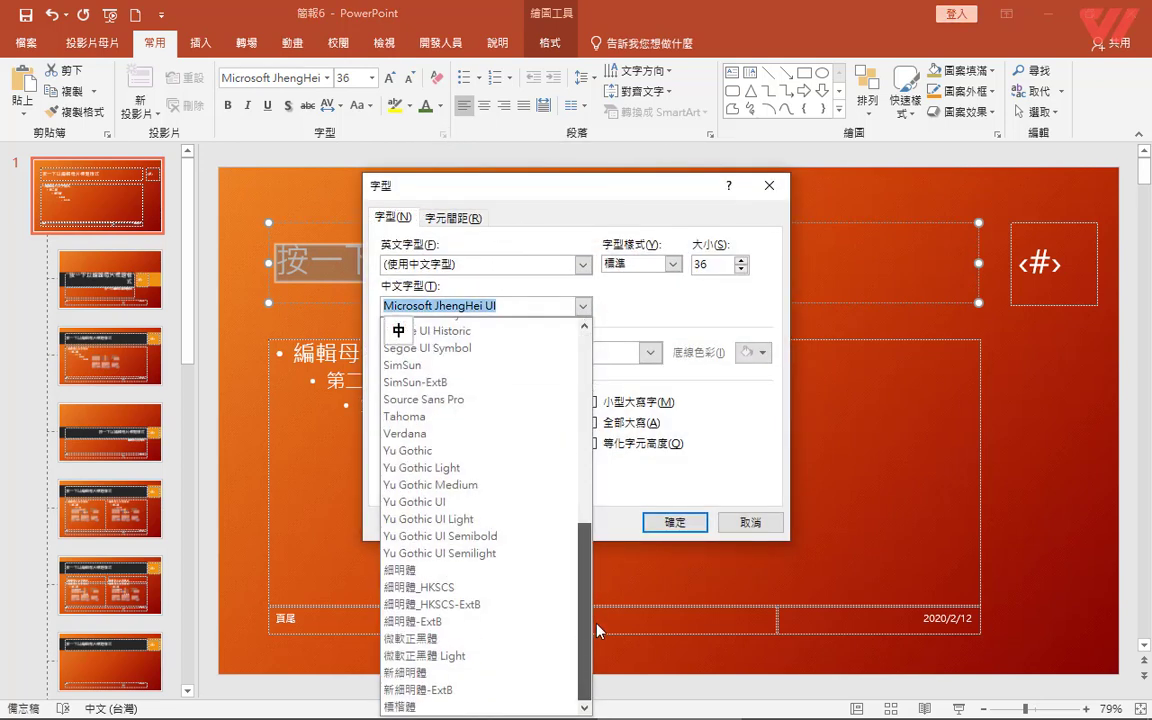
pyautogui.click(440, 633)
pyautogui.click(482, 266)
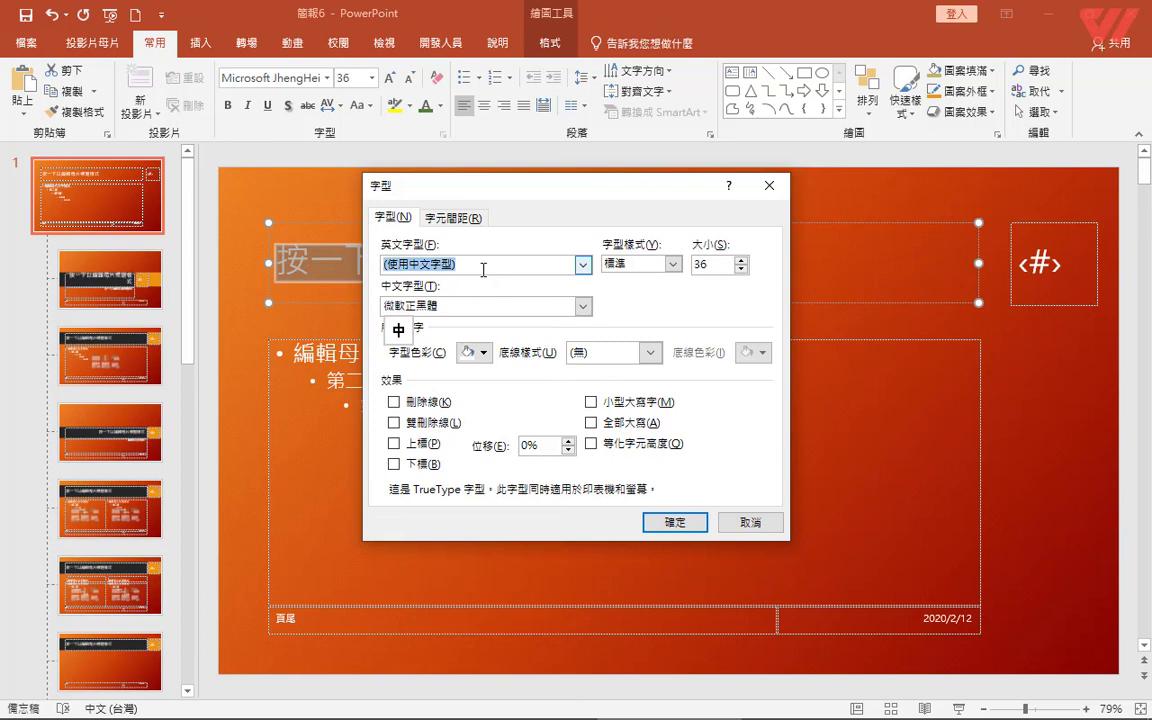
pyautogui.write('月')
pyautogui.press('BackSpace')
pyautogui.write('Ar')
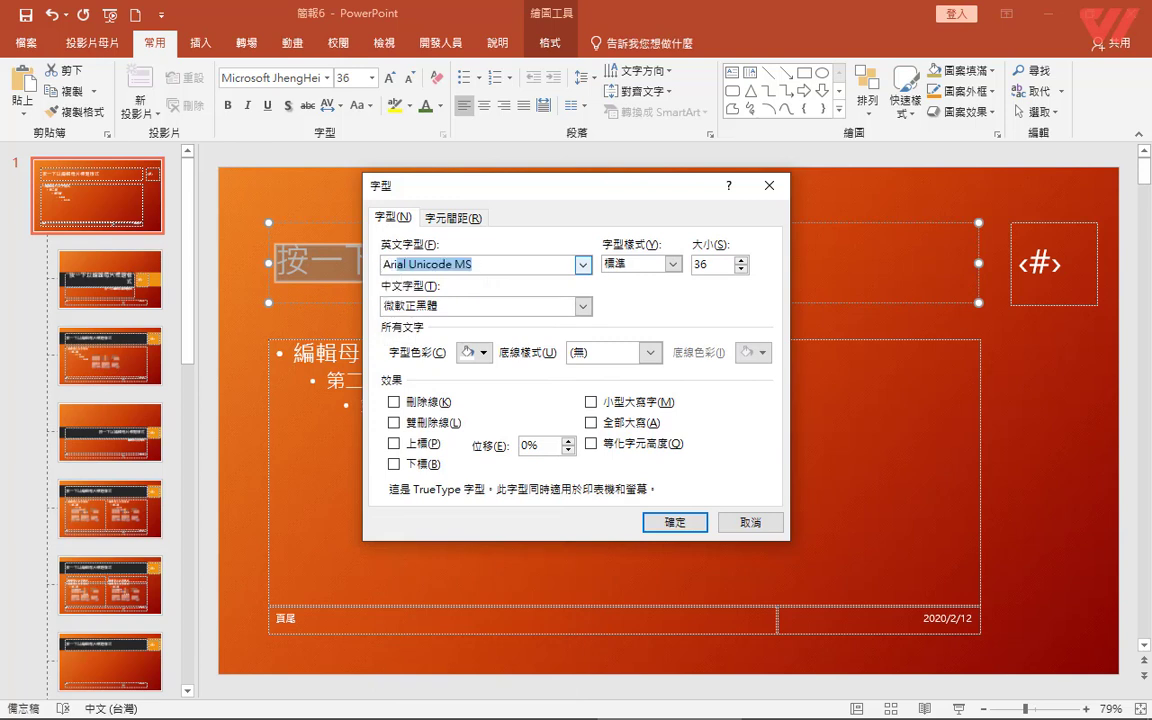
pyautogui.press('Delete')
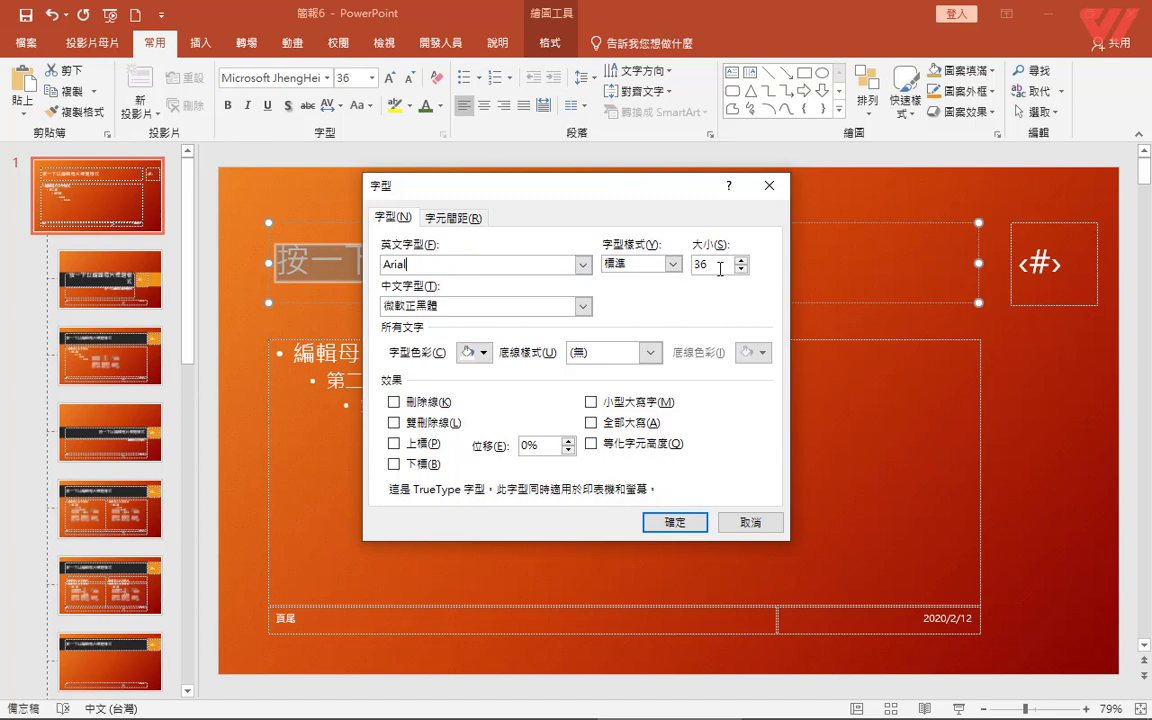
pyautogui.click(675, 522)
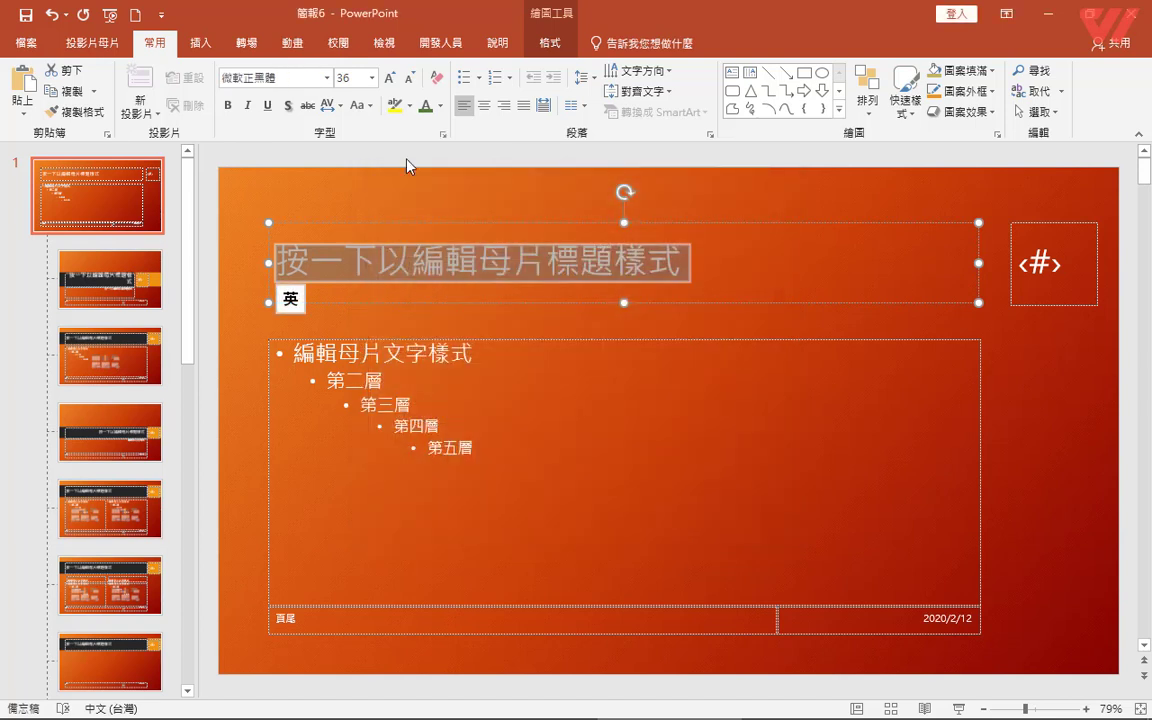
# Make the master title 48 pt and bold.
pyautogui.click(371, 78)
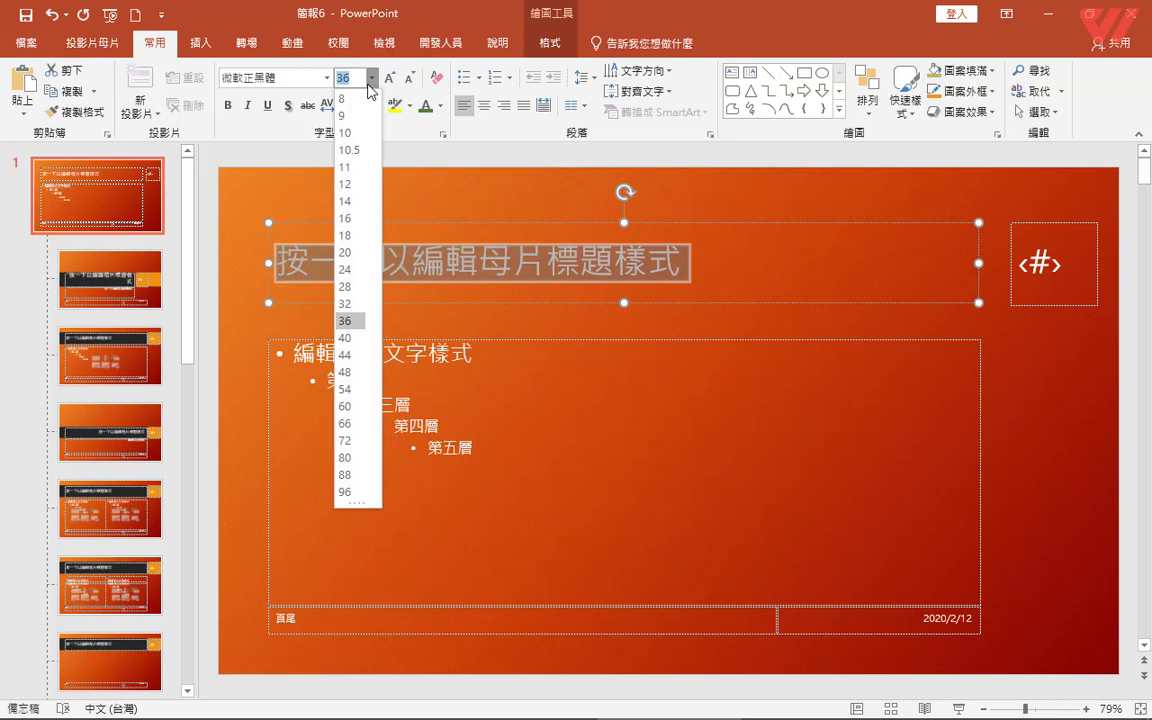
pyautogui.click(350, 372)
pyautogui.click(228, 105)
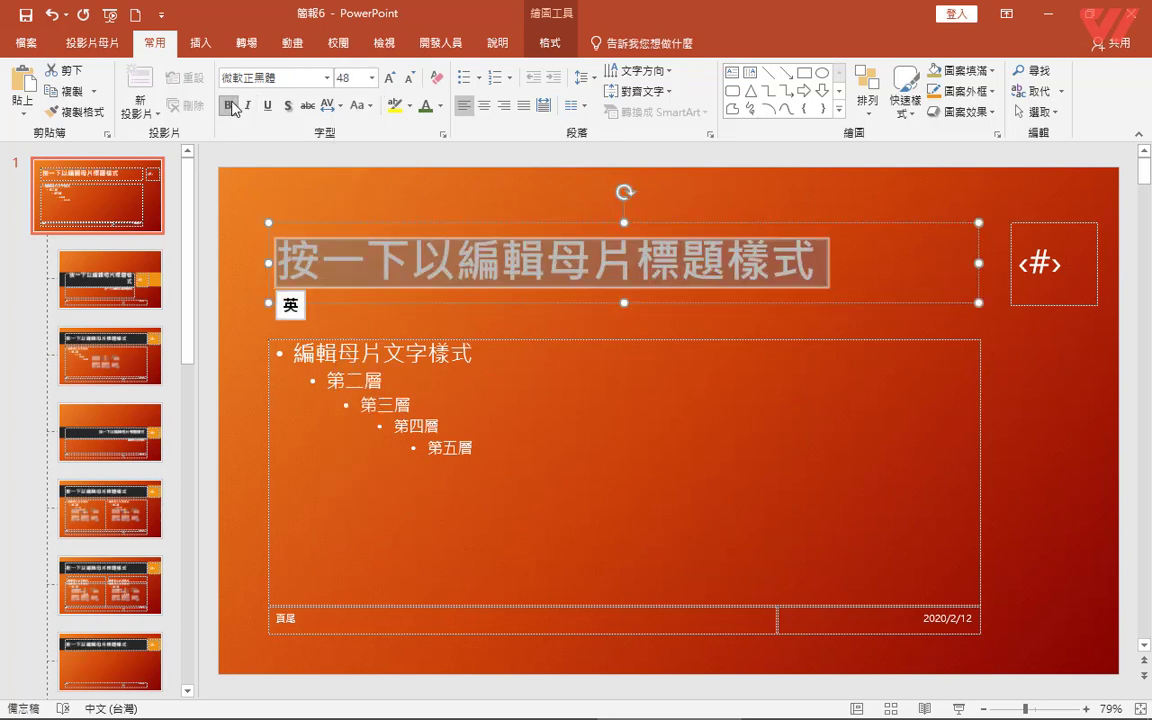
# Set the master body text font to 微軟正黑體 for Chinese and Arial for Latin text.
pyautogui.click(280, 353)
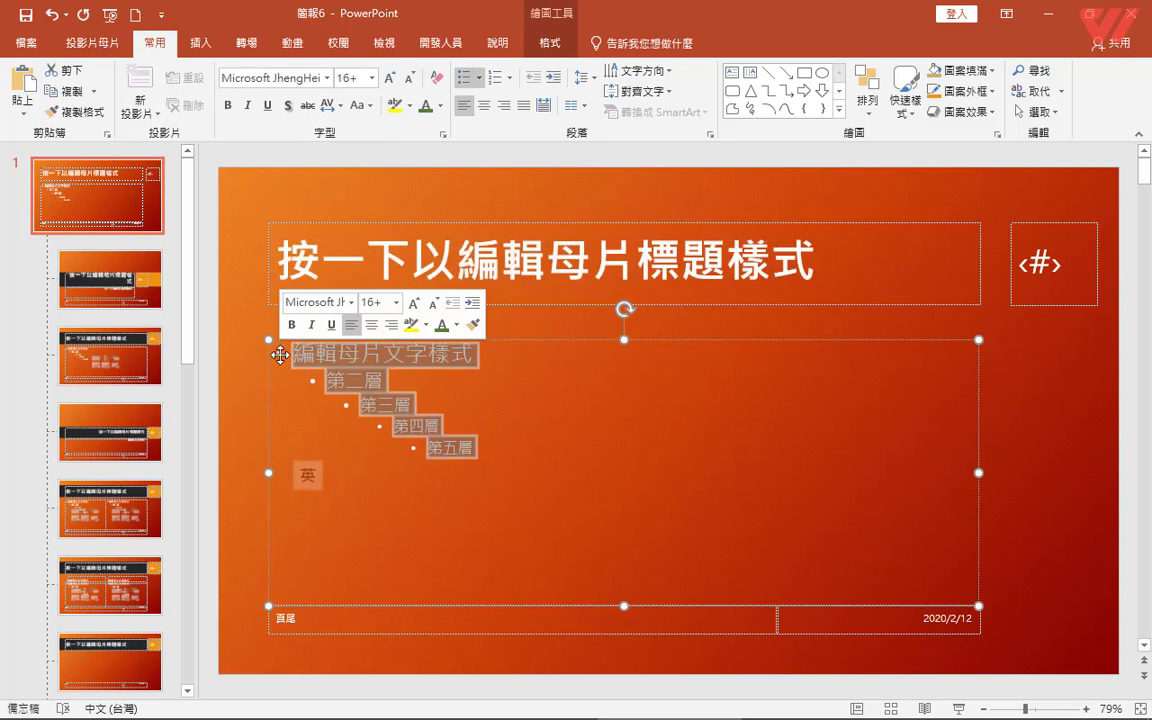
pyautogui.click(443, 134)
pyautogui.click(583, 306)
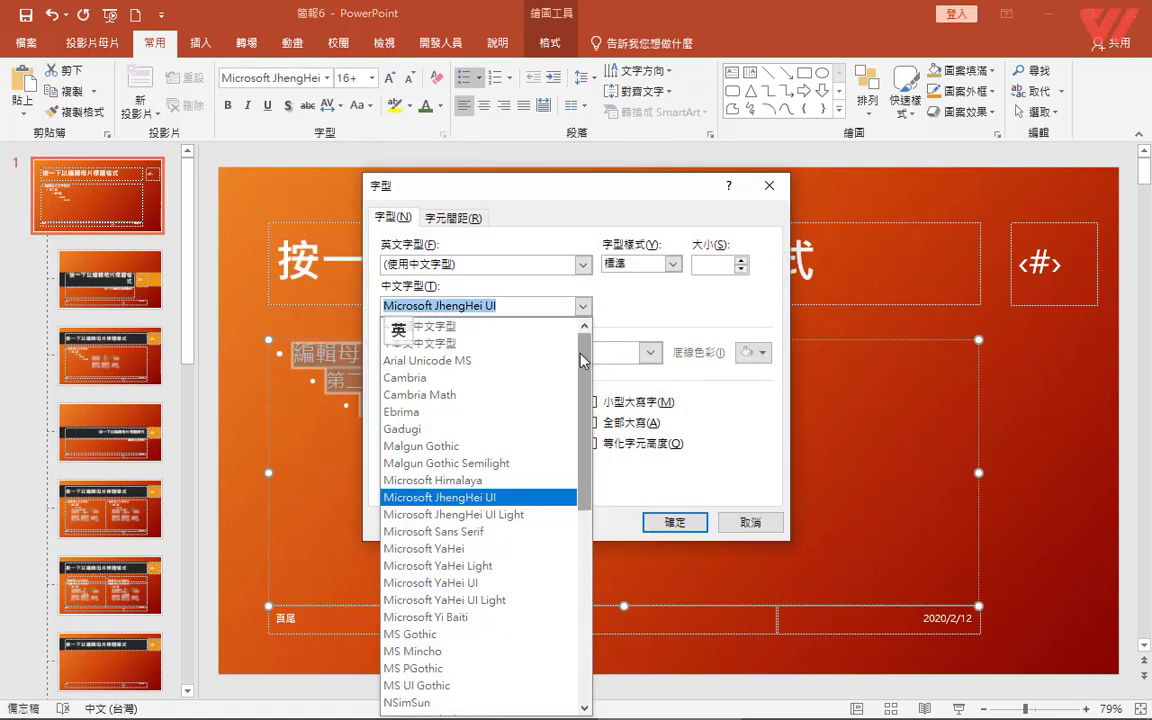
pyautogui.moveTo(583, 475); pyautogui.dragTo(582, 645)
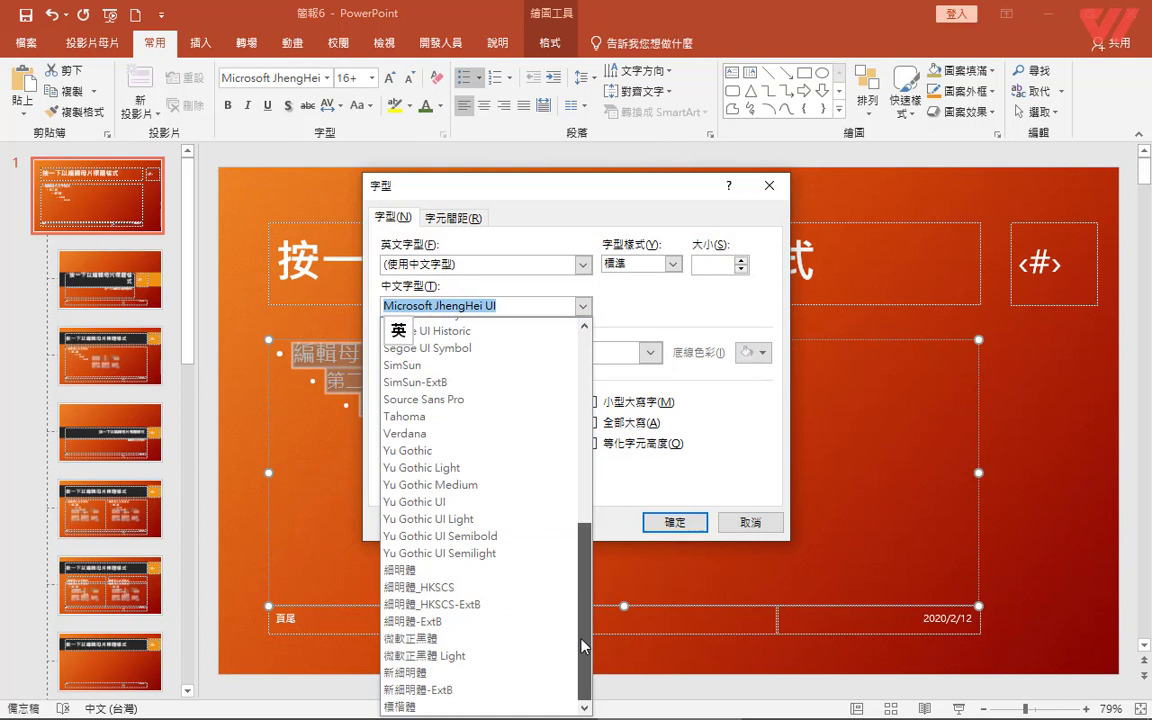
pyautogui.click(497, 638)
pyautogui.click(498, 268)
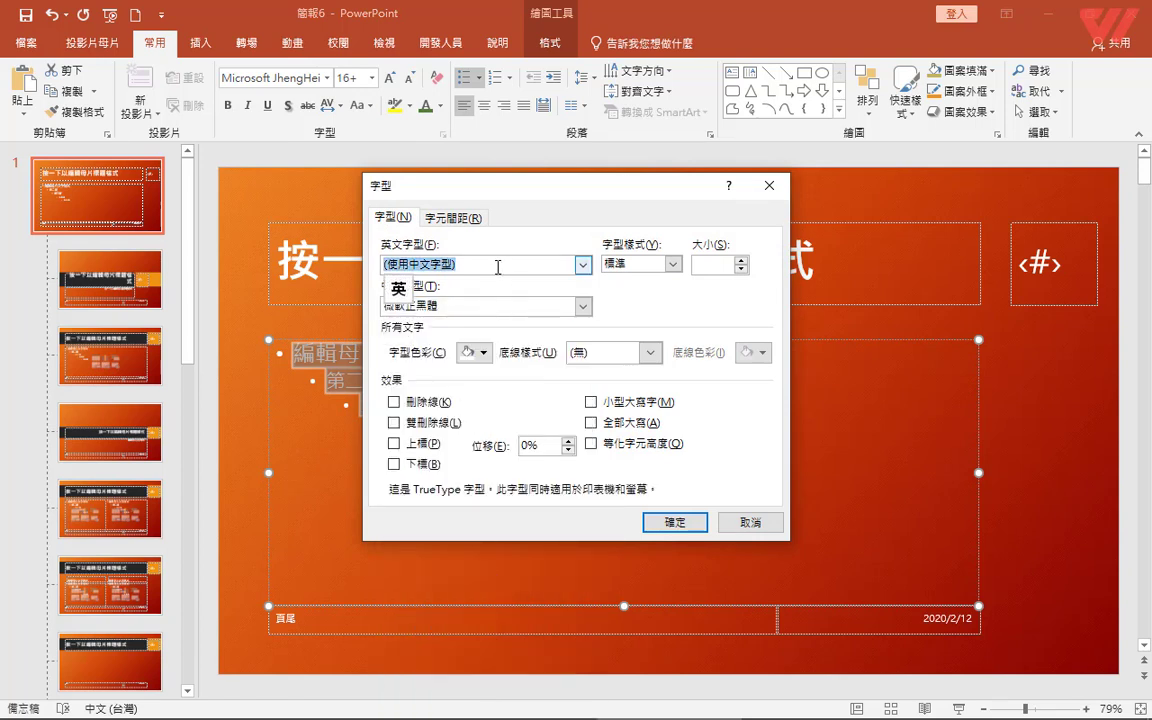
pyautogui.write('Arial Unicode MS')
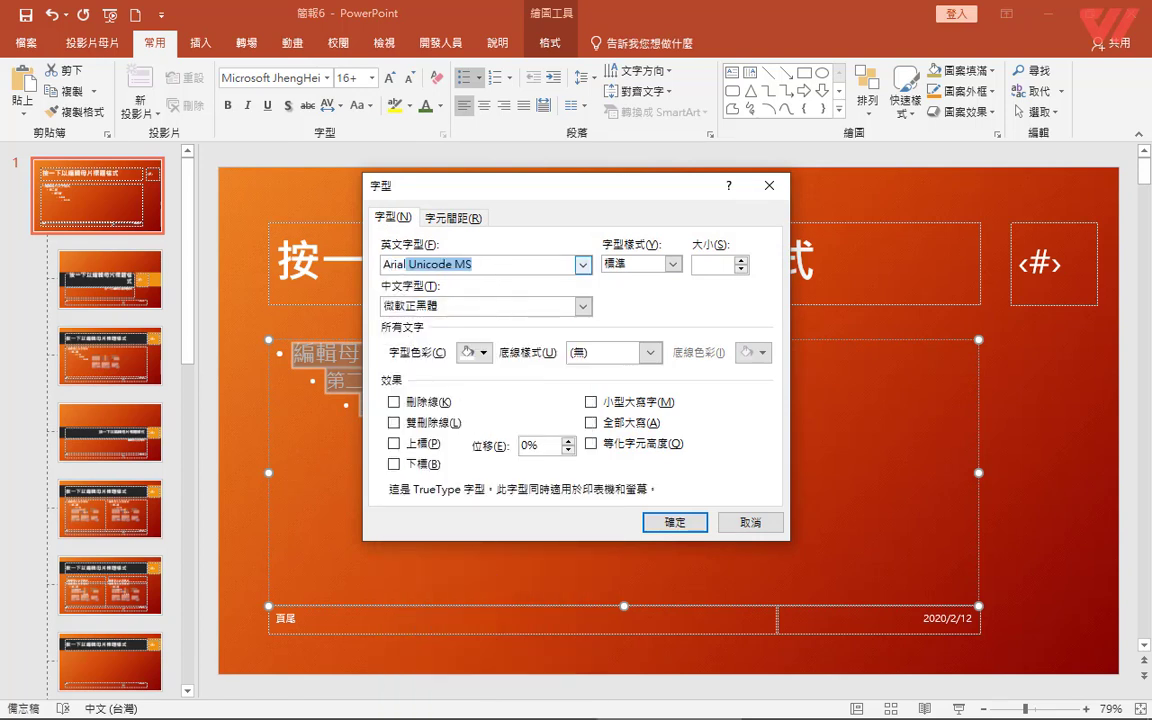
pyautogui.press('Delete')
pyautogui.click(660, 522)
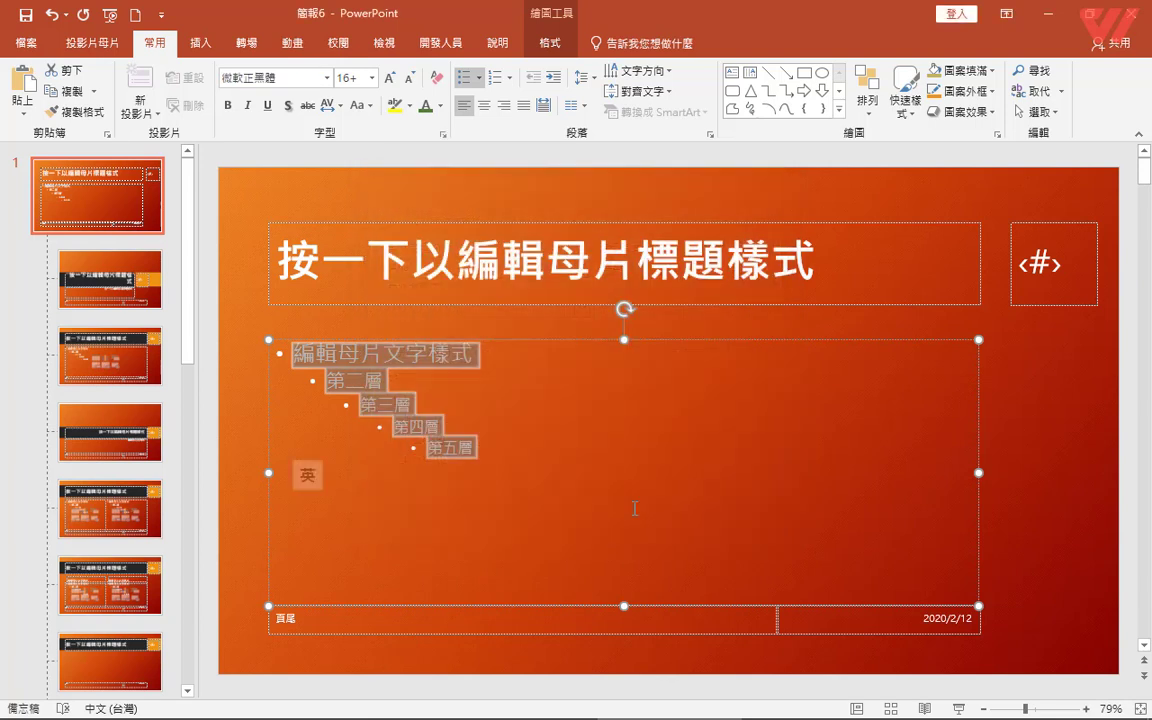
# Enlarge the body text two steps to 20+ and set line spacing to 1.0.
pyautogui.click(388, 80)
pyautogui.click(388, 80)
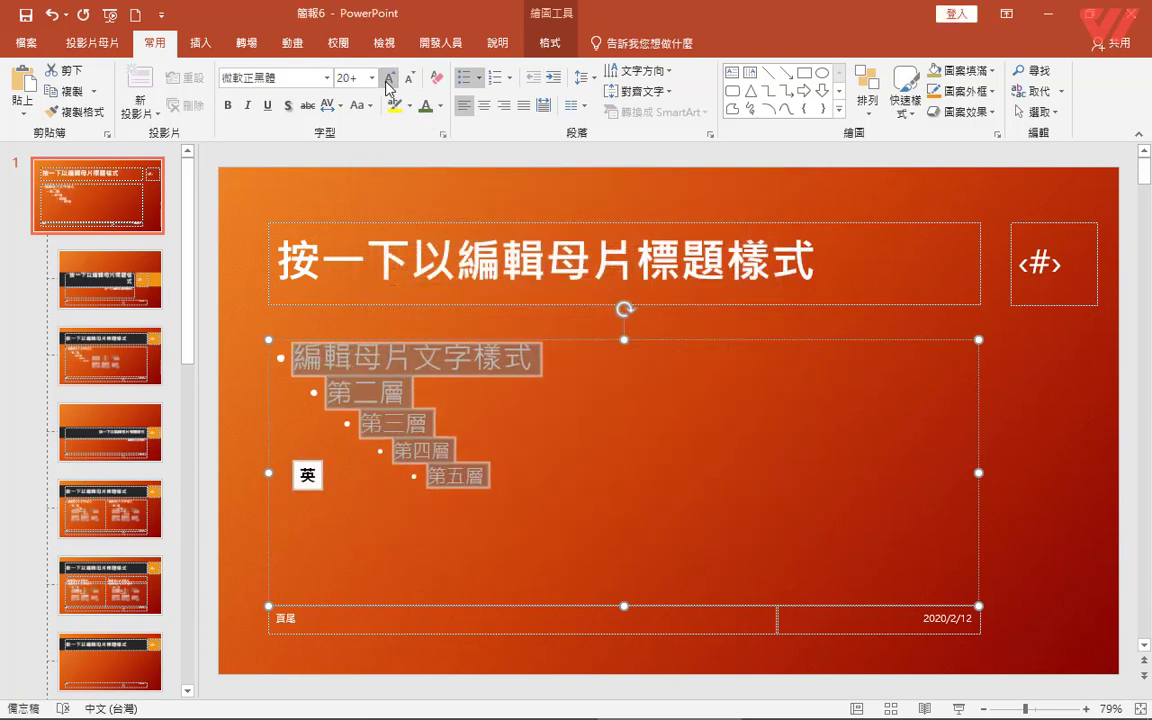
pyautogui.click(587, 85)
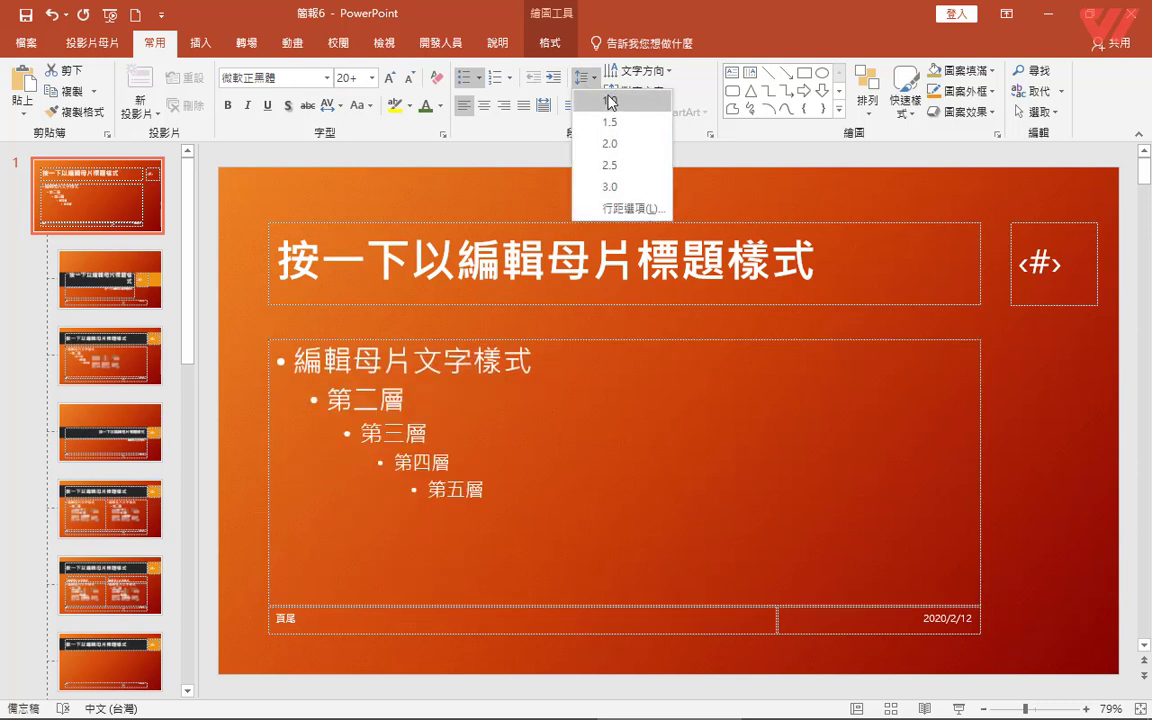
pyautogui.click(610, 101)
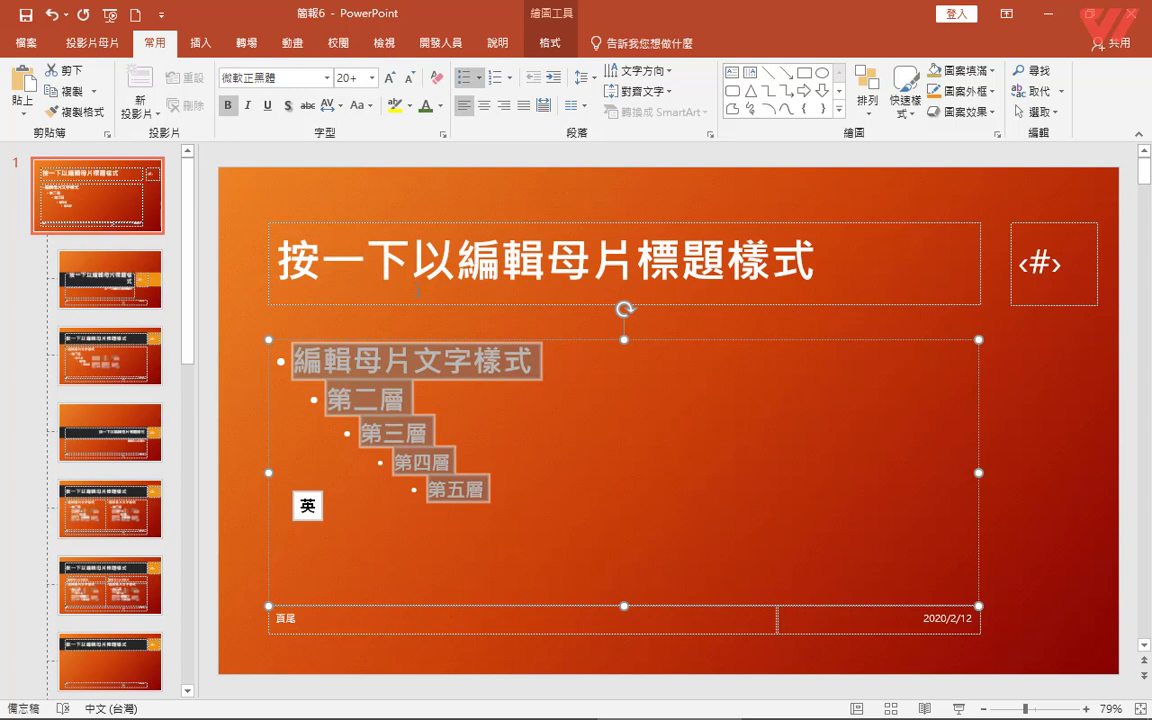
# On the title slide layout, widen and reposition the title to fit one line, and enlarge the subtitle.
pyautogui.click(101, 302)
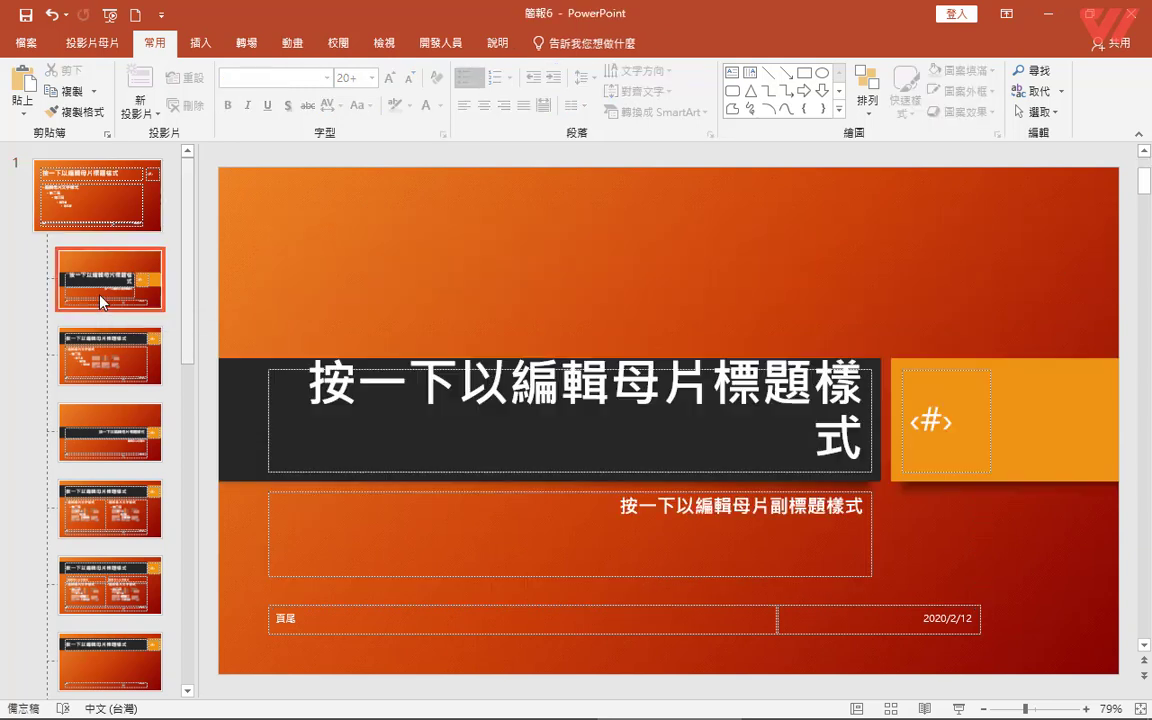
pyautogui.click(611, 397)
pyautogui.moveTo(268, 420); pyautogui.dragTo(242, 422)
pyautogui.moveTo(411, 367); pyautogui.dragTo(399, 351)
pyautogui.doubleClick(645, 506)
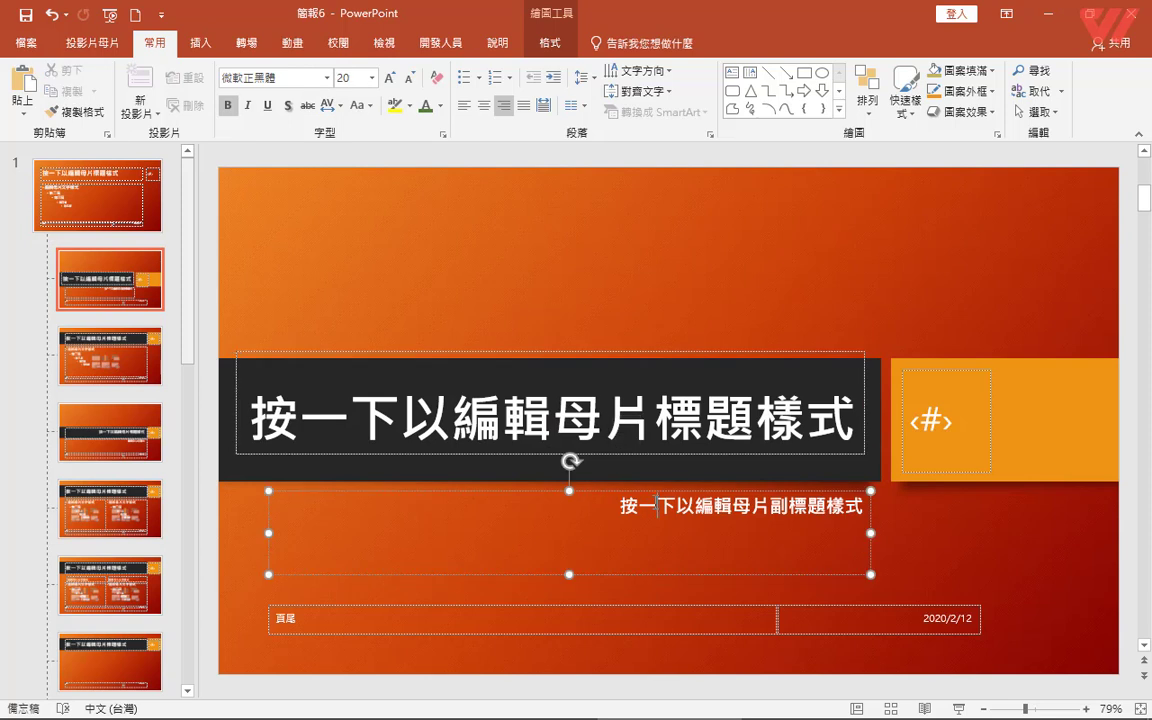
pyautogui.hotkey('ctrl', 'a')
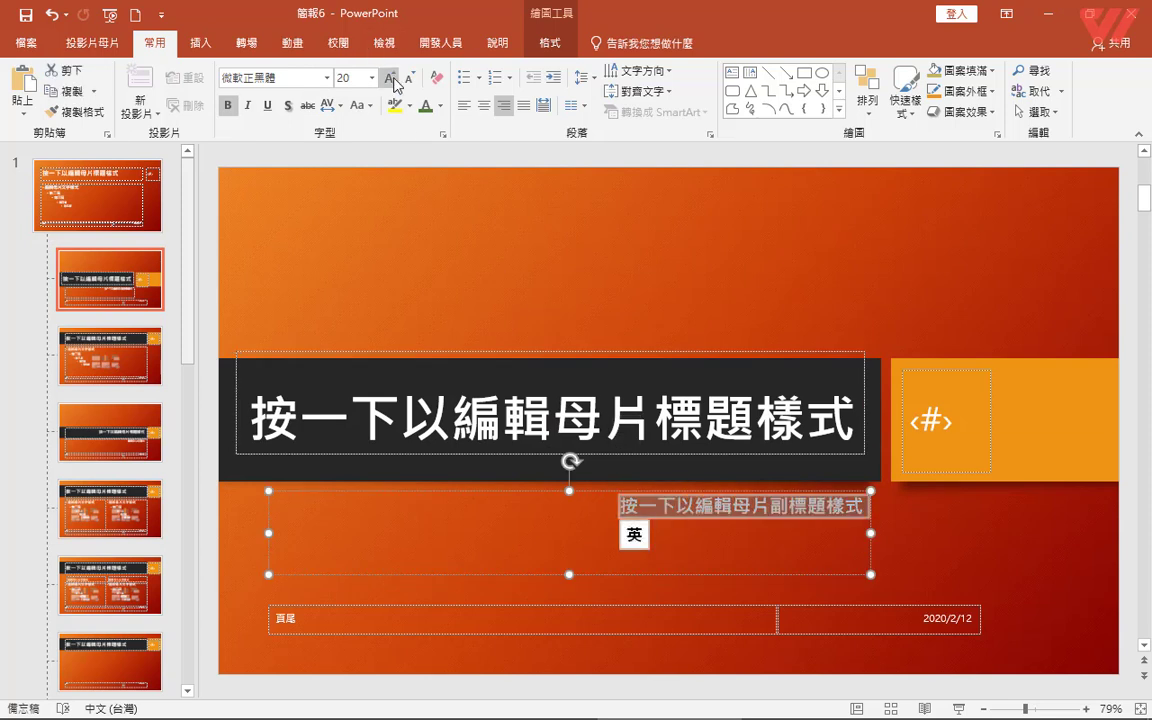
pyautogui.click(389, 77)
pyautogui.click(389, 77)
pyautogui.click(586, 260)
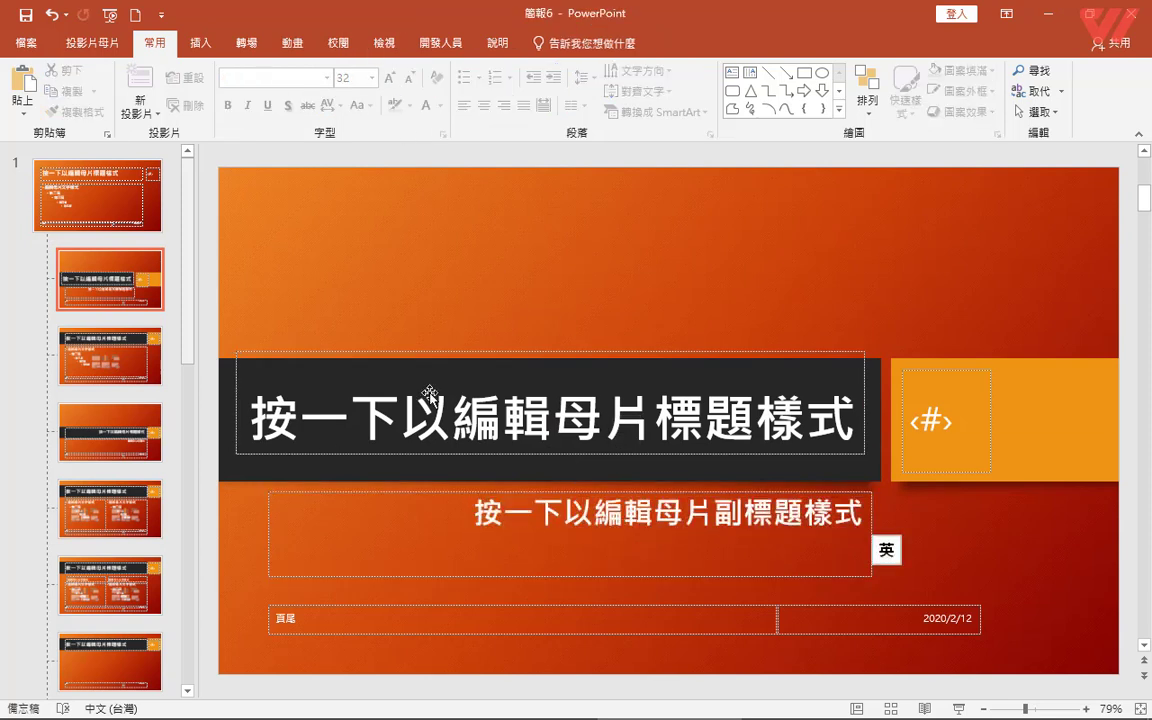
pyautogui.click(124, 366)
pyautogui.click(104, 440)
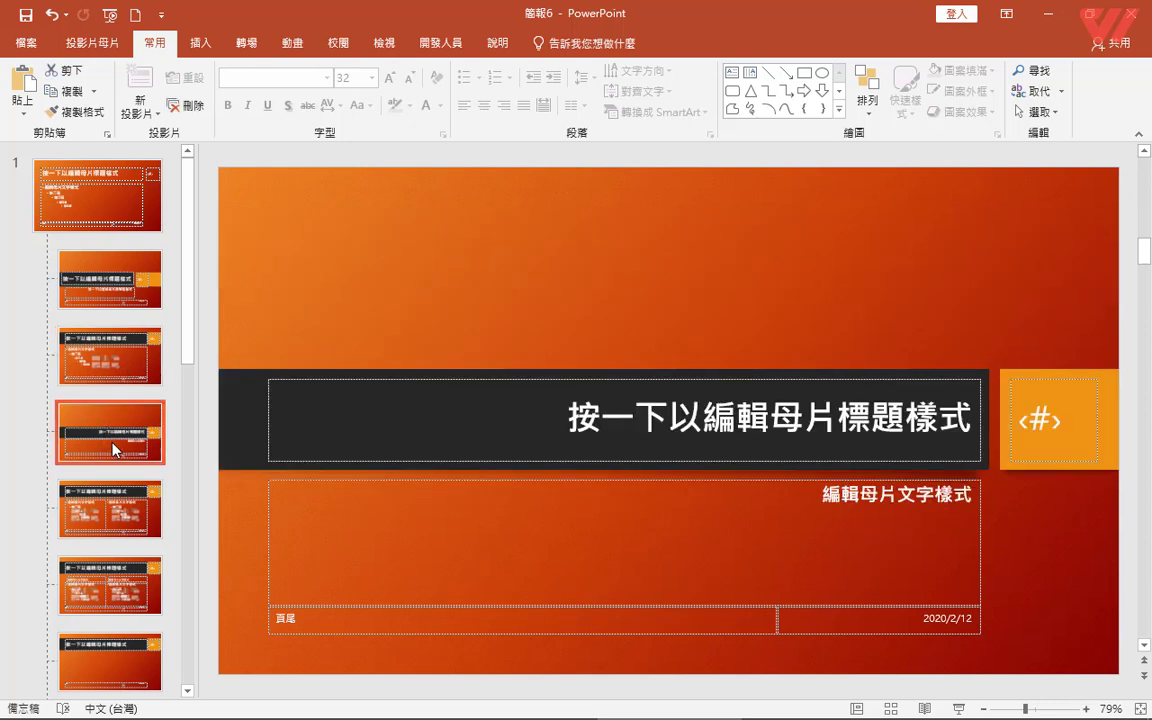
# Save the current theme as 佈景主題2 in the Document Themes folder.
pyautogui.click(91, 47)
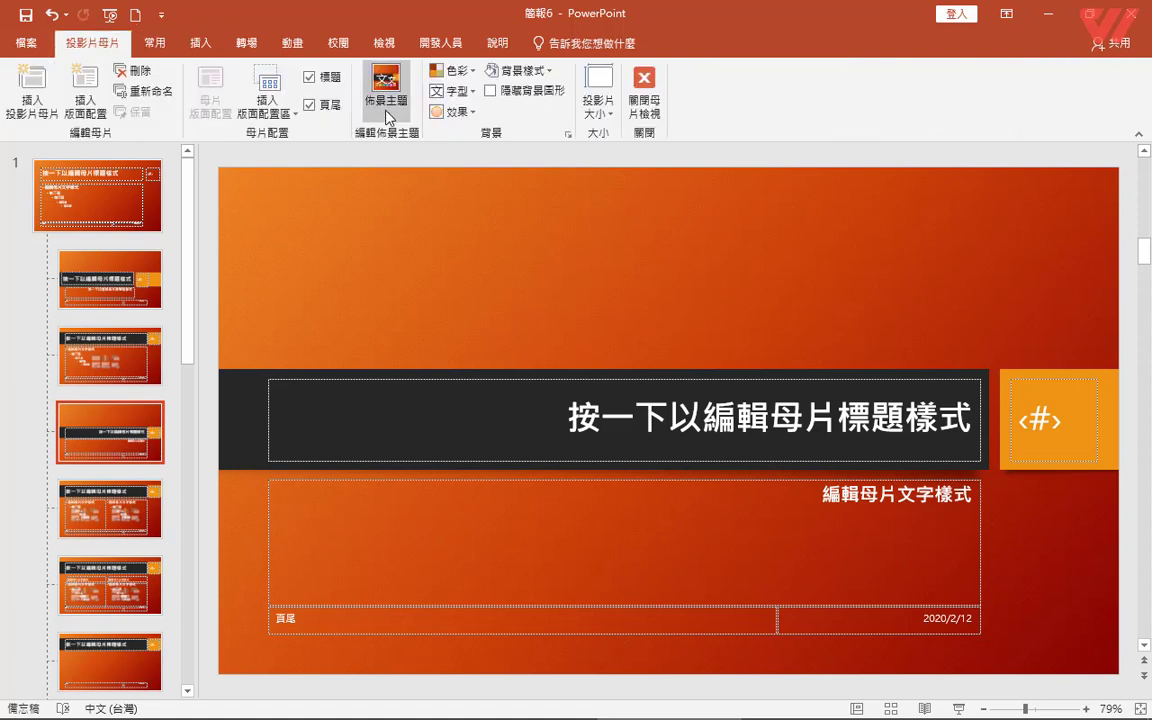
pyautogui.click(387, 110)
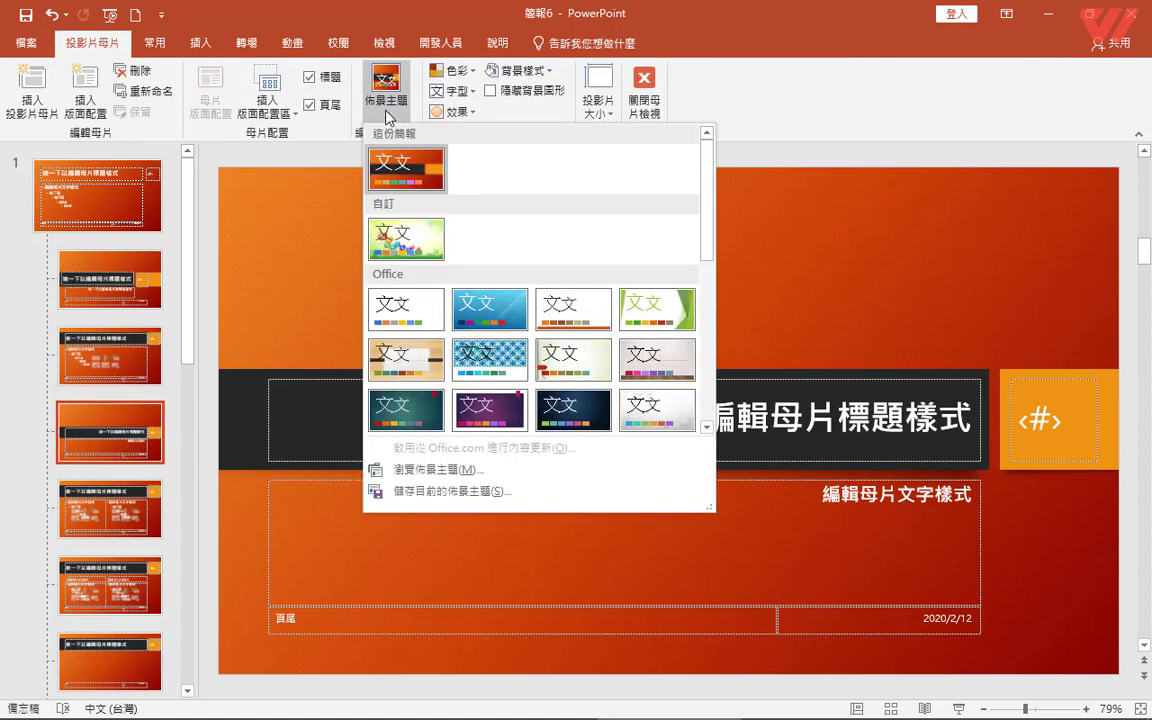
pyautogui.click(417, 492)
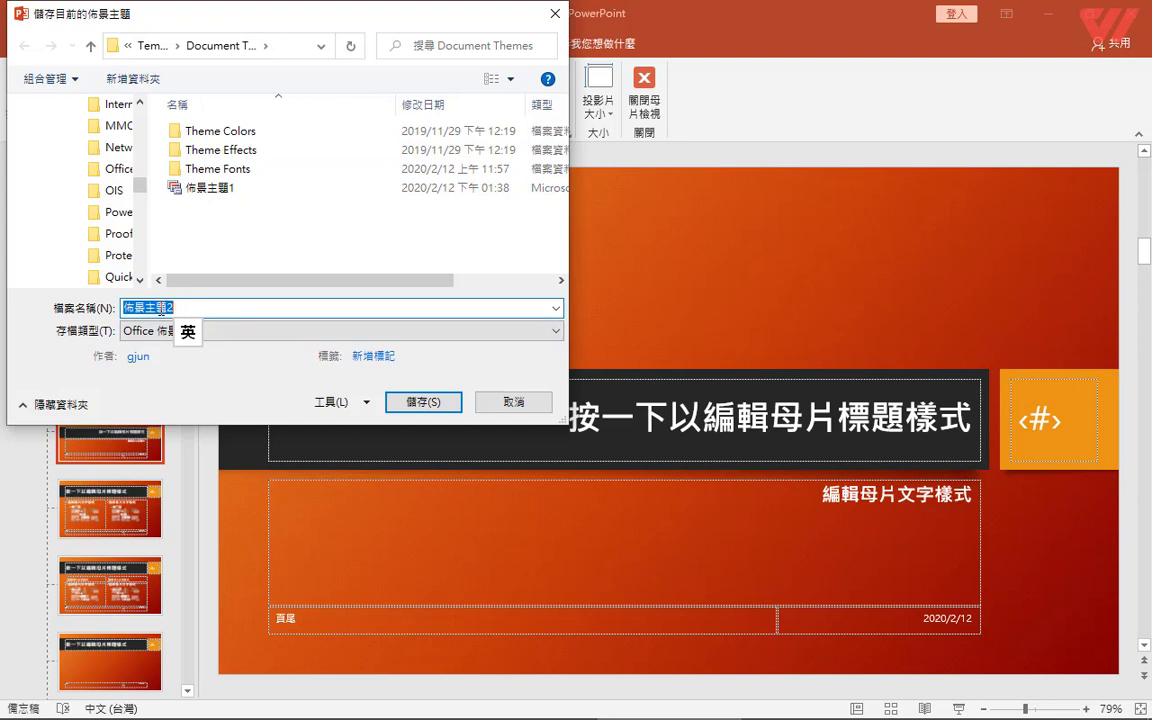
pyautogui.click(410, 402)
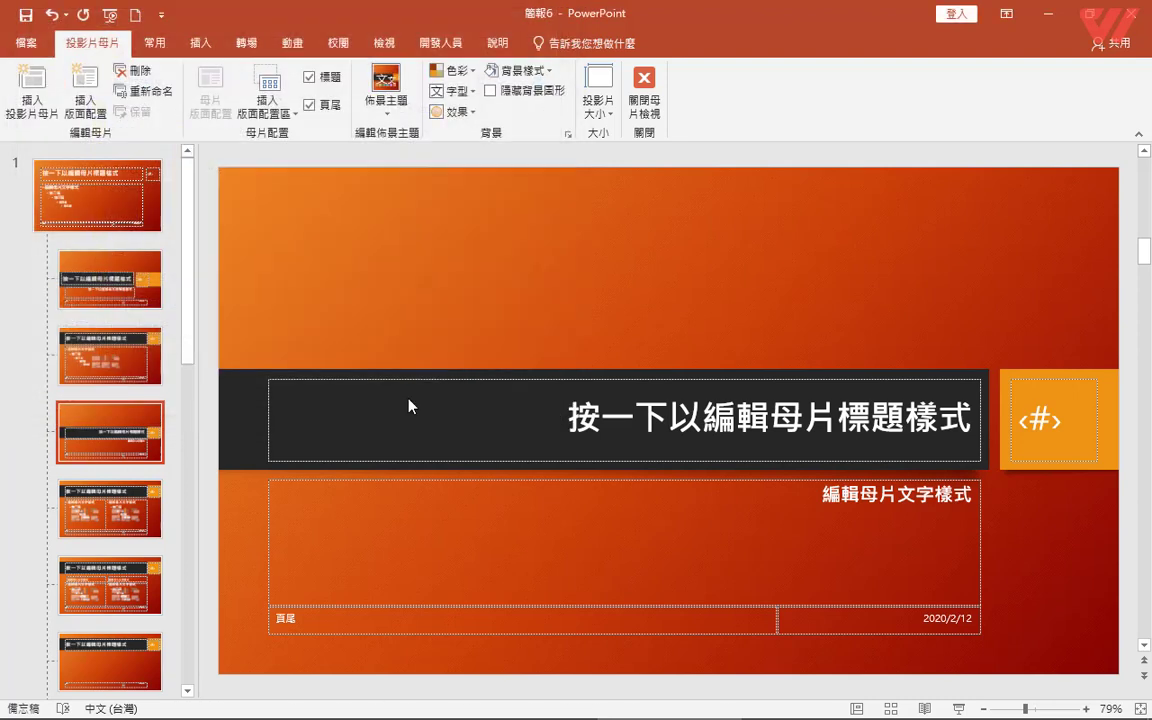
# Close Master View, reopen Slide Master from View, then close it again to return to Normal view.
pyautogui.click(644, 92)
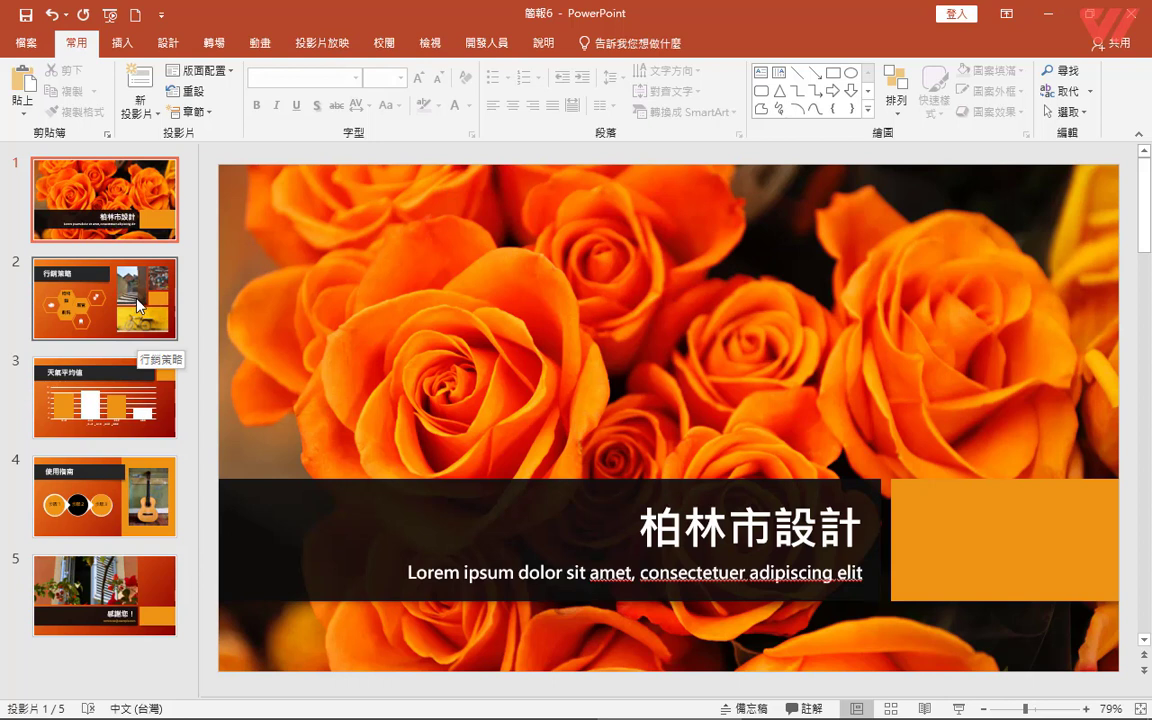
pyautogui.click(428, 43)
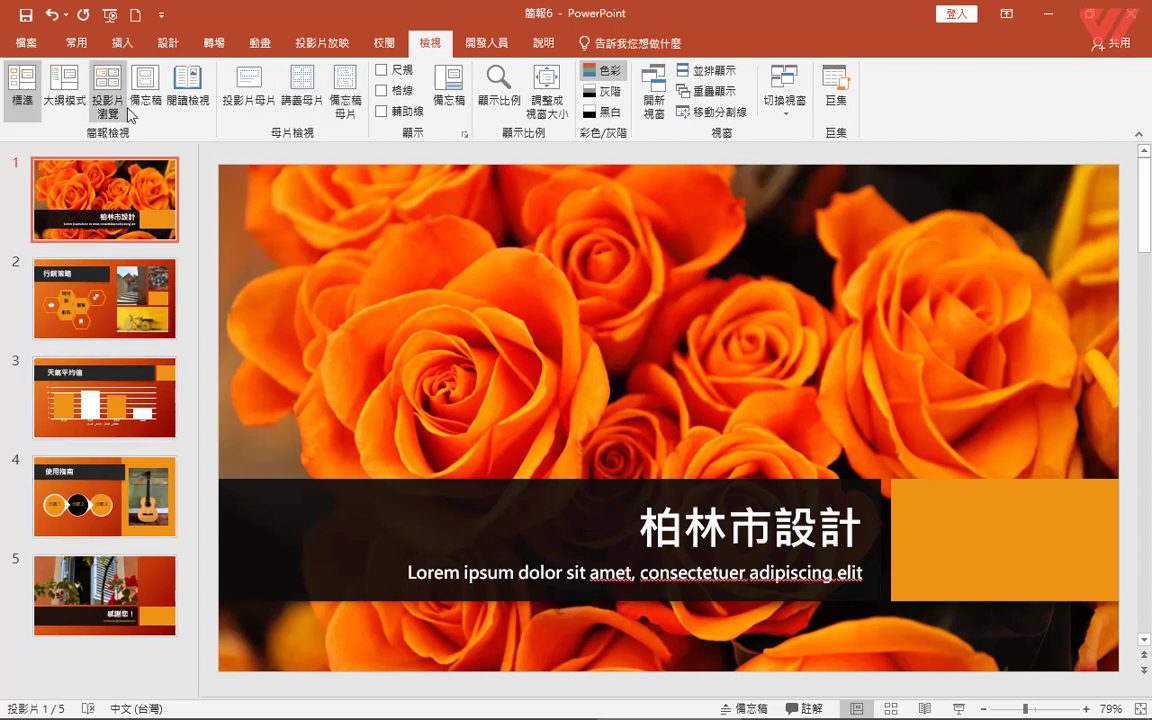
pyautogui.click(241, 93)
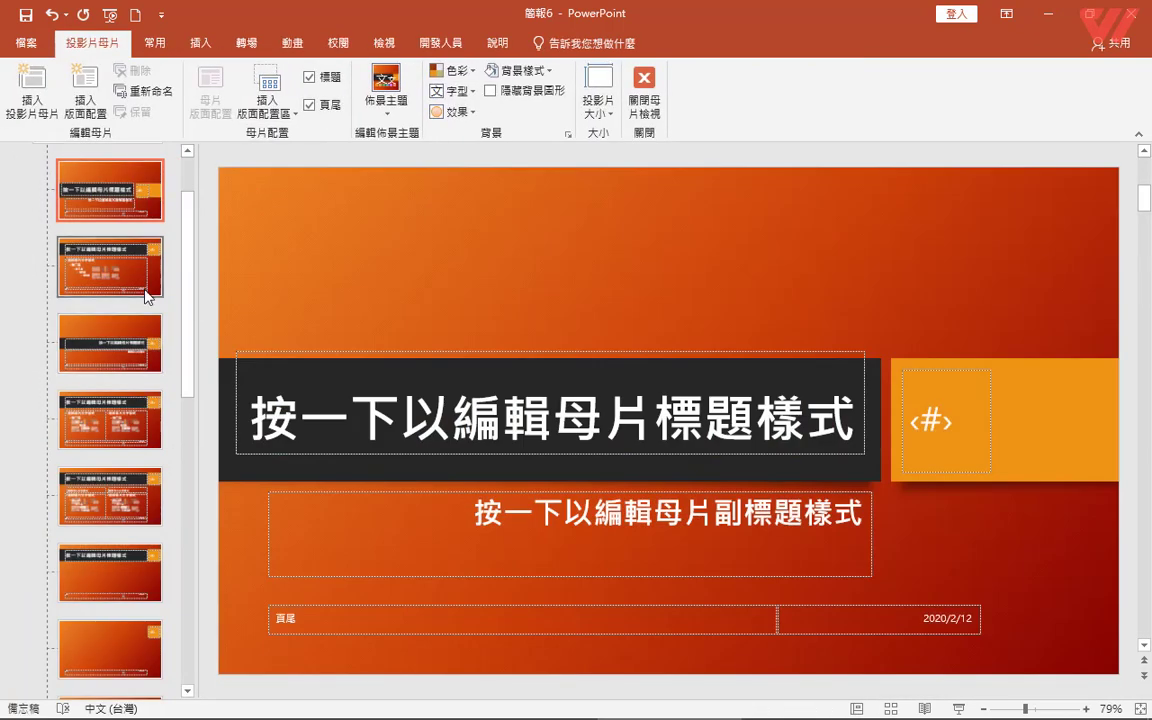
pyautogui.click(640, 88)
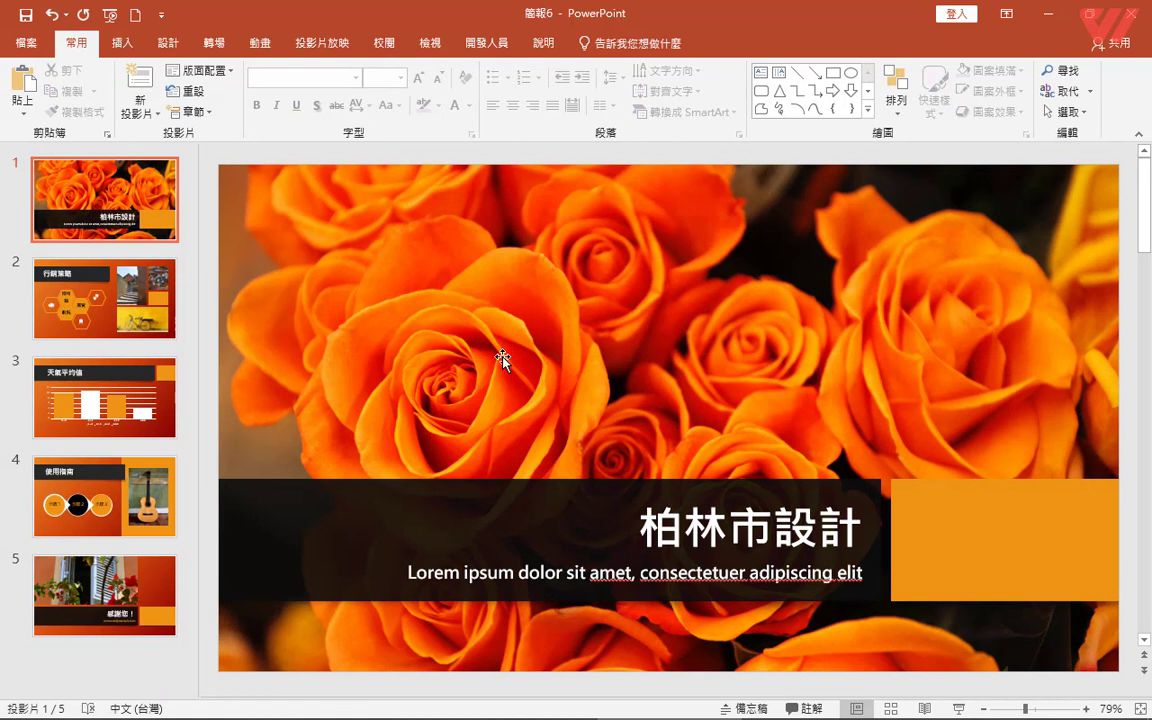
# From File > New, run the suggested 簡報 online template search.
pyautogui.click(25, 43)
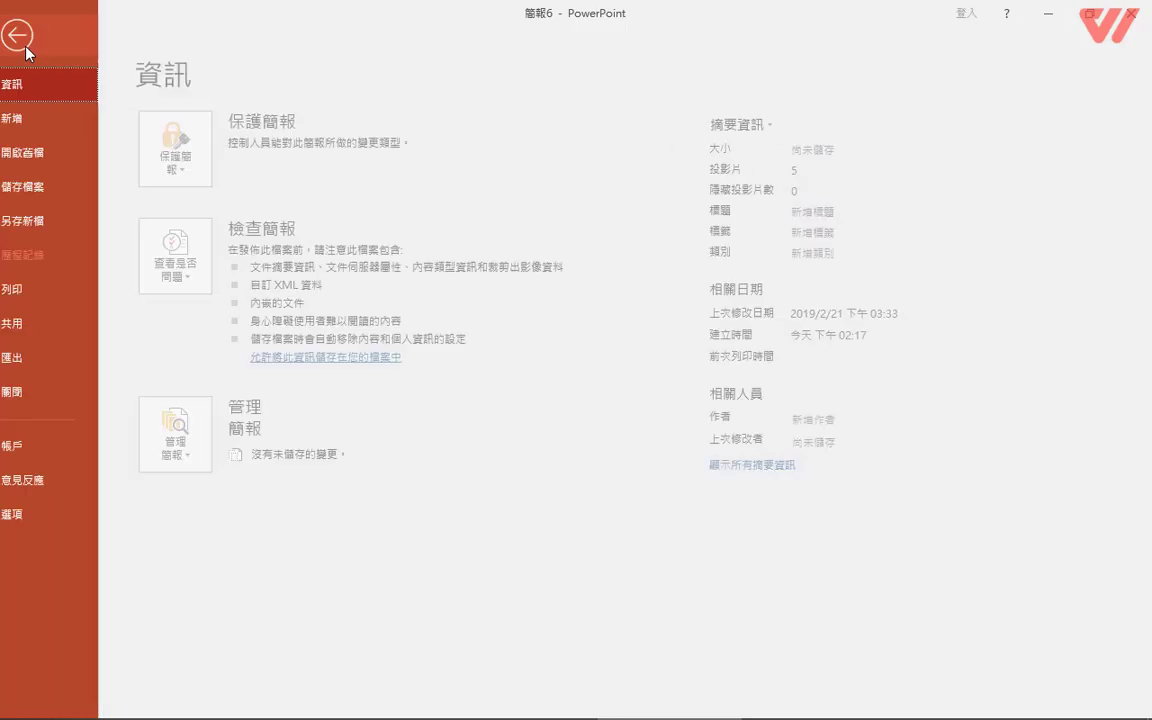
pyautogui.click(38, 120)
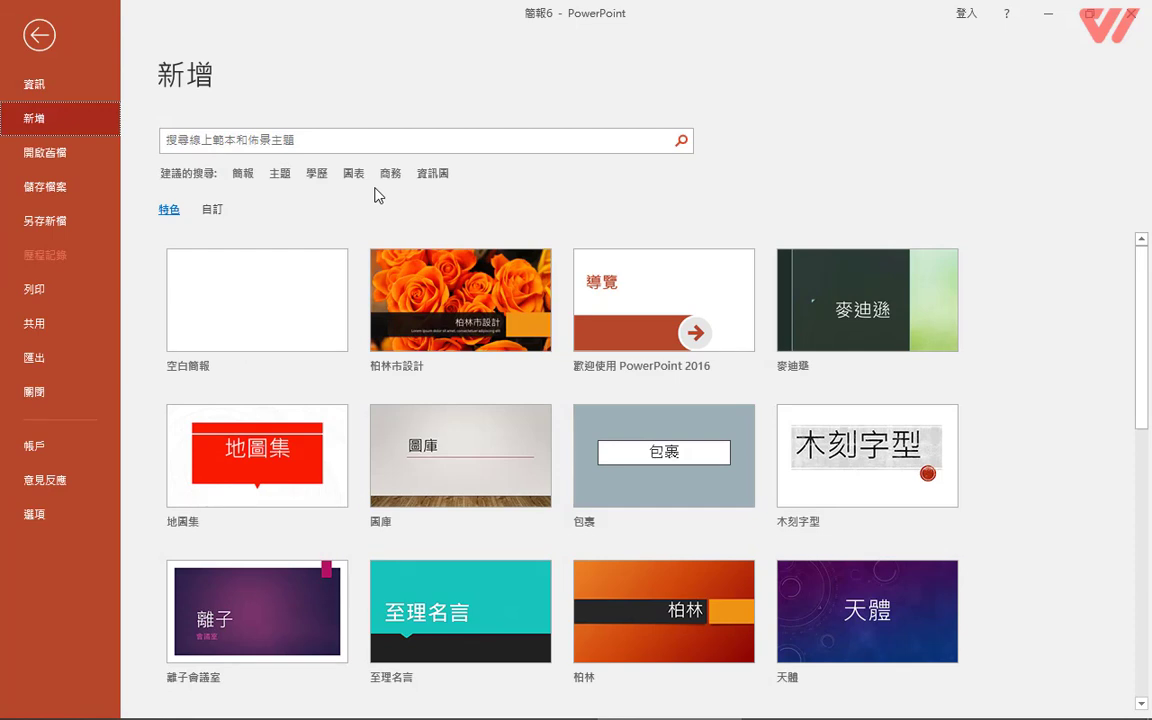
pyautogui.click(242, 175)
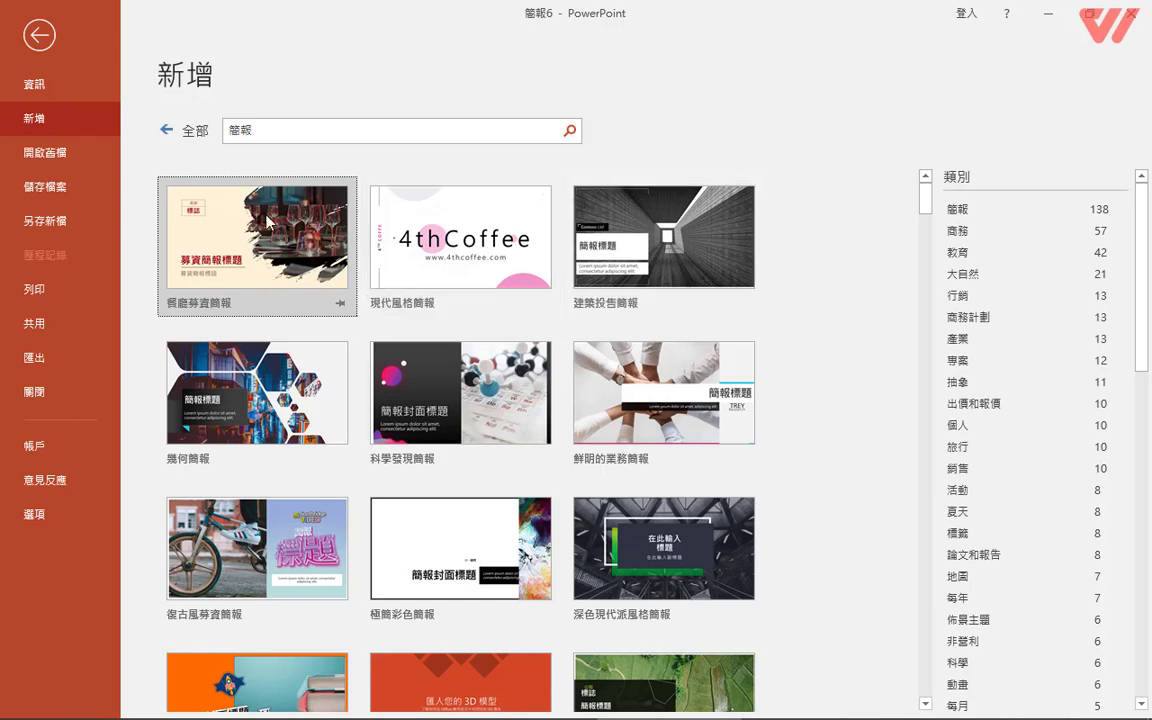
# Scroll through the 簡報 results, then go back to the featured templates via ← 全部.
pyautogui.scroll(-2, 360, 350)
pyautogui.scroll(-3, 360, 350)
pyautogui.scroll(-3, 362, 345)
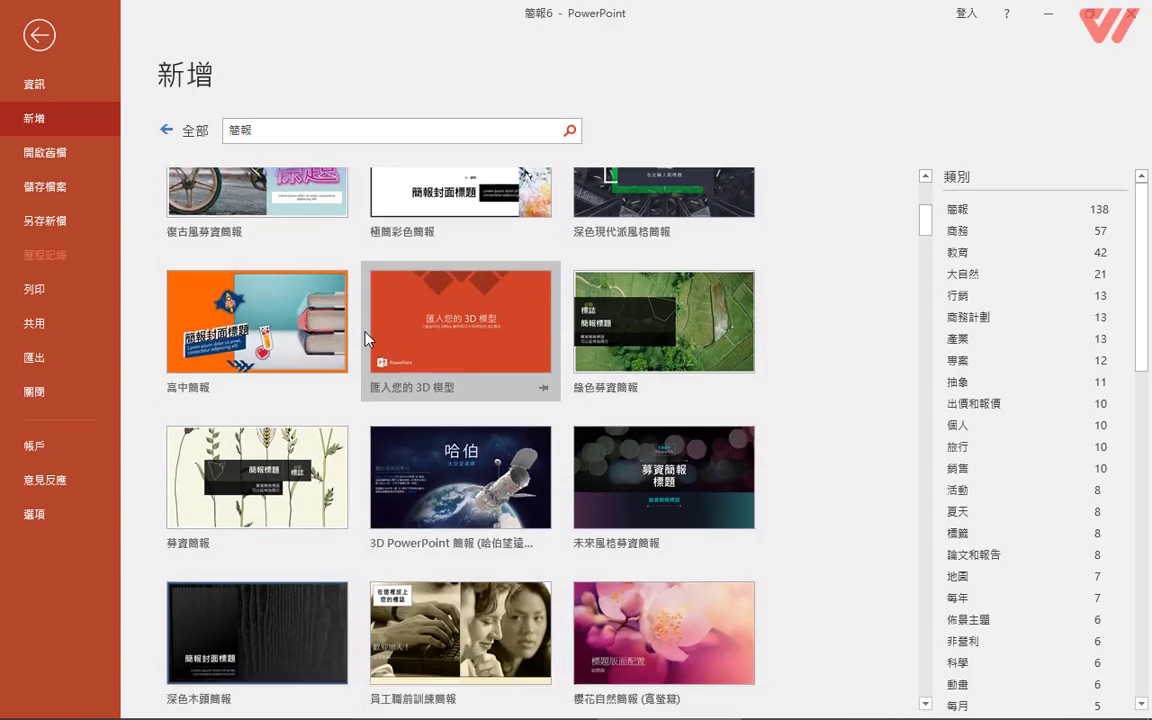
pyautogui.scroll(-2, 366, 340)
pyautogui.scroll(-3, 366, 340)
pyautogui.scroll(-3, 366, 338)
pyautogui.scroll(-2, 366, 336)
pyautogui.scroll(-2, 366, 333)
pyautogui.scroll(-2, 366, 333)
pyautogui.scroll(-4, 366, 333)
pyautogui.scroll(-2, 366, 333)
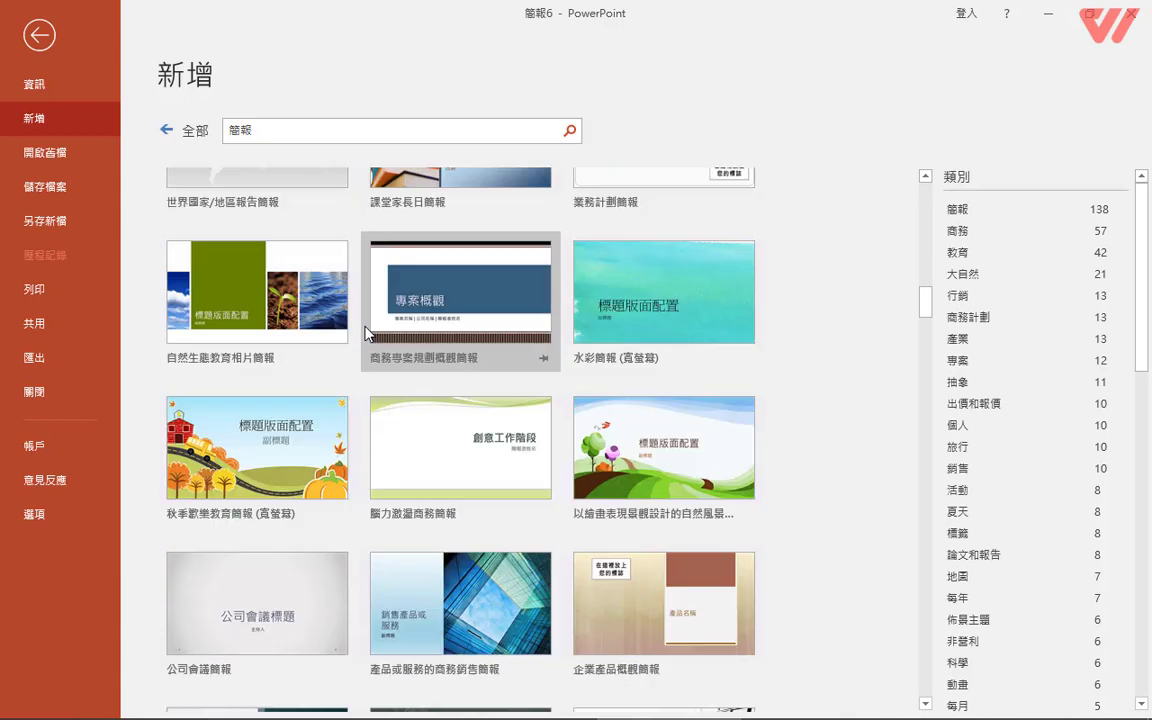
pyautogui.scroll(-3, 367, 333)
pyautogui.scroll(-3, 366, 333)
pyautogui.scroll(-2, 366, 330)
pyautogui.scroll(-2, 367, 327)
pyautogui.scroll(-3, 367, 323)
pyautogui.scroll(-2, 366, 323)
pyautogui.scroll(-2, 367, 322)
pyautogui.scroll(-2, 367, 321)
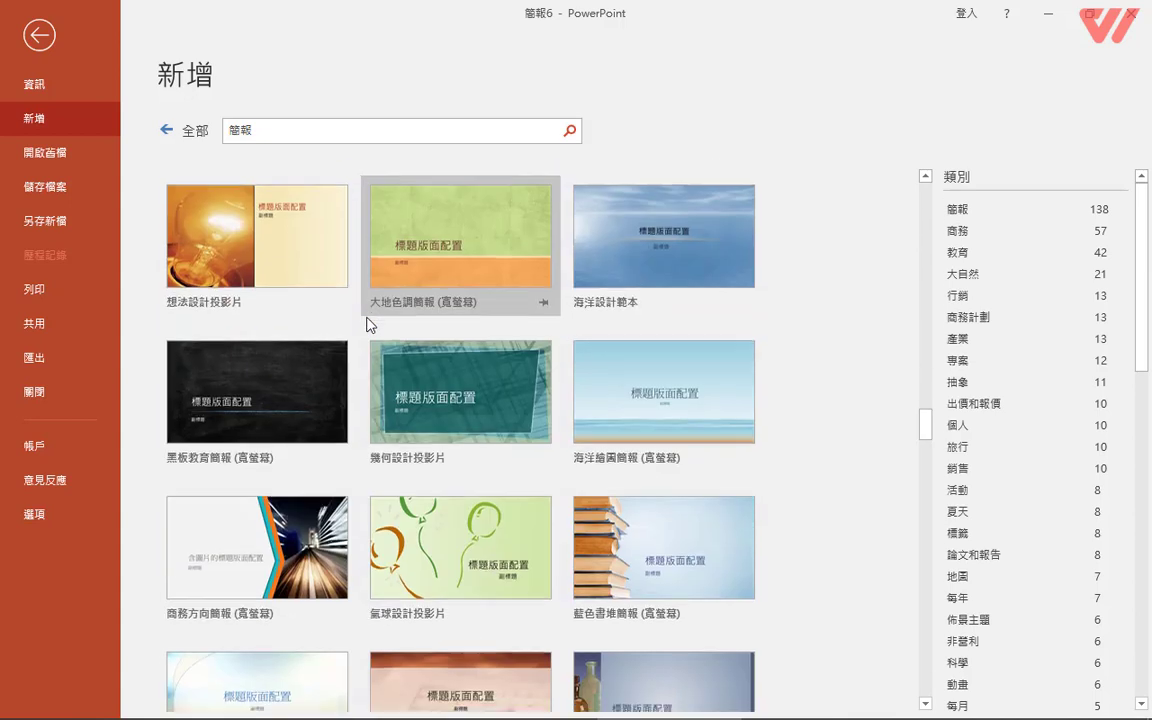
pyautogui.scroll(-3, 366, 320)
pyautogui.scroll(-2, 366, 320)
pyautogui.scroll(-3, 367, 319)
pyautogui.scroll(-2, 370, 319)
pyautogui.scroll(-1, 373, 318)
pyautogui.moveTo(925, 490); pyautogui.dragTo(946, 188)
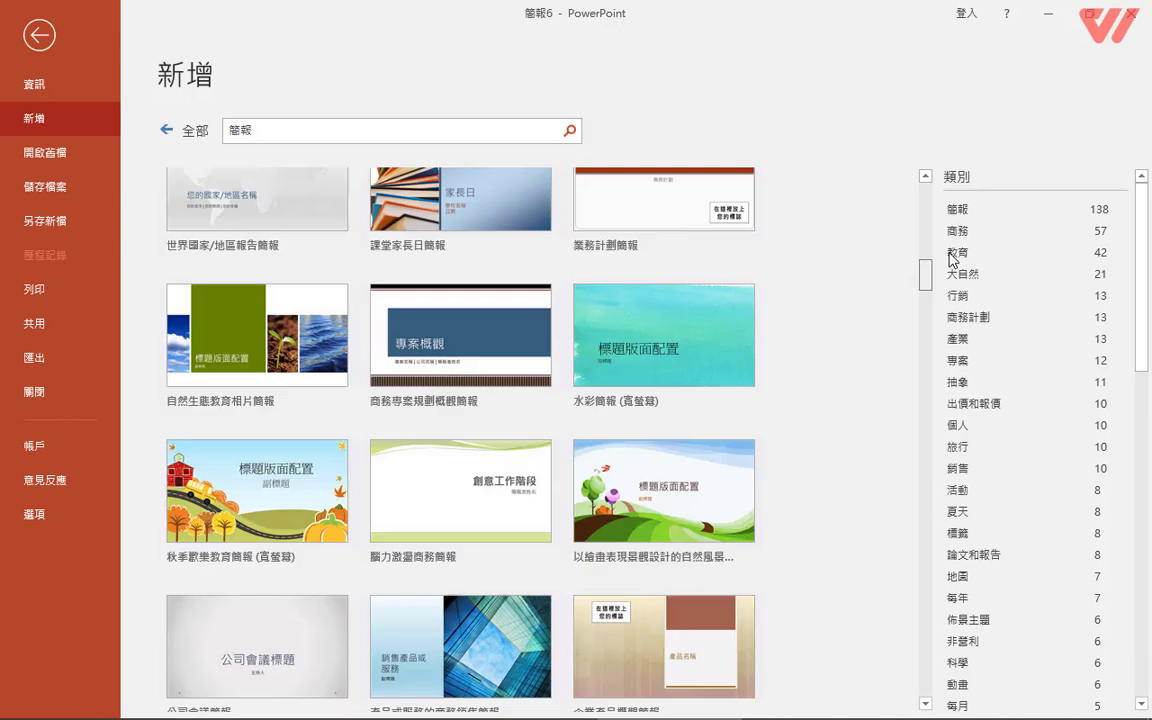
pyautogui.click(167, 130)
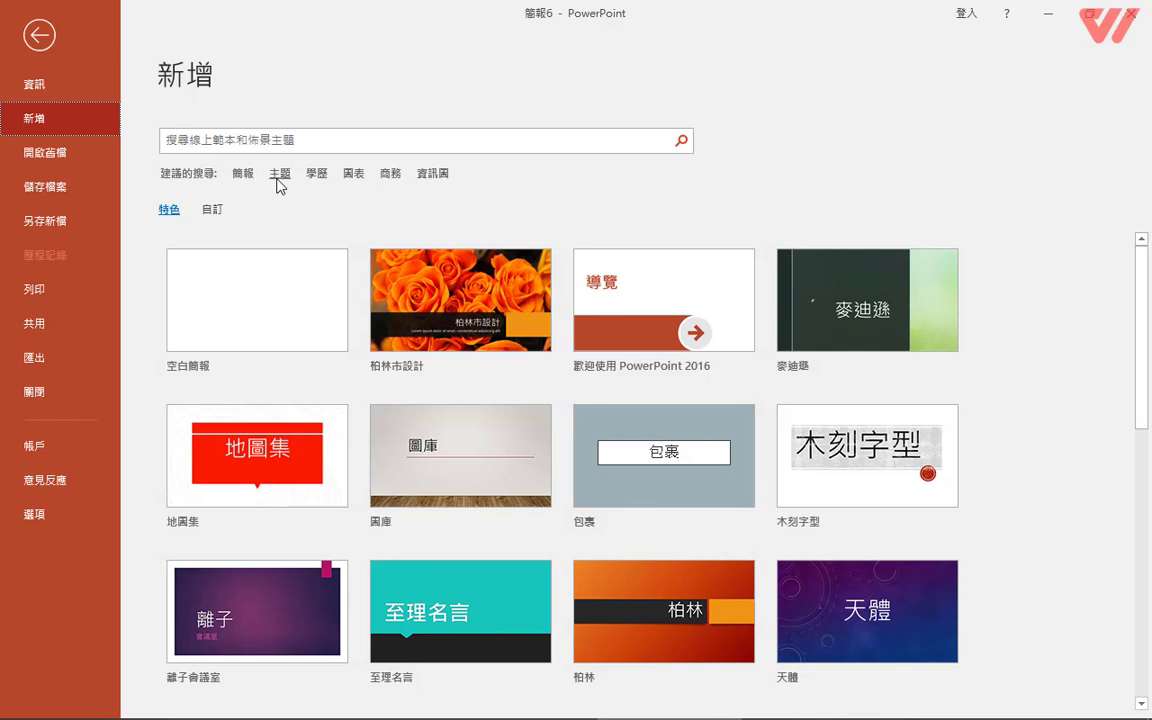
# Search the online template gallery for 風景.
pyautogui.click(363, 139)
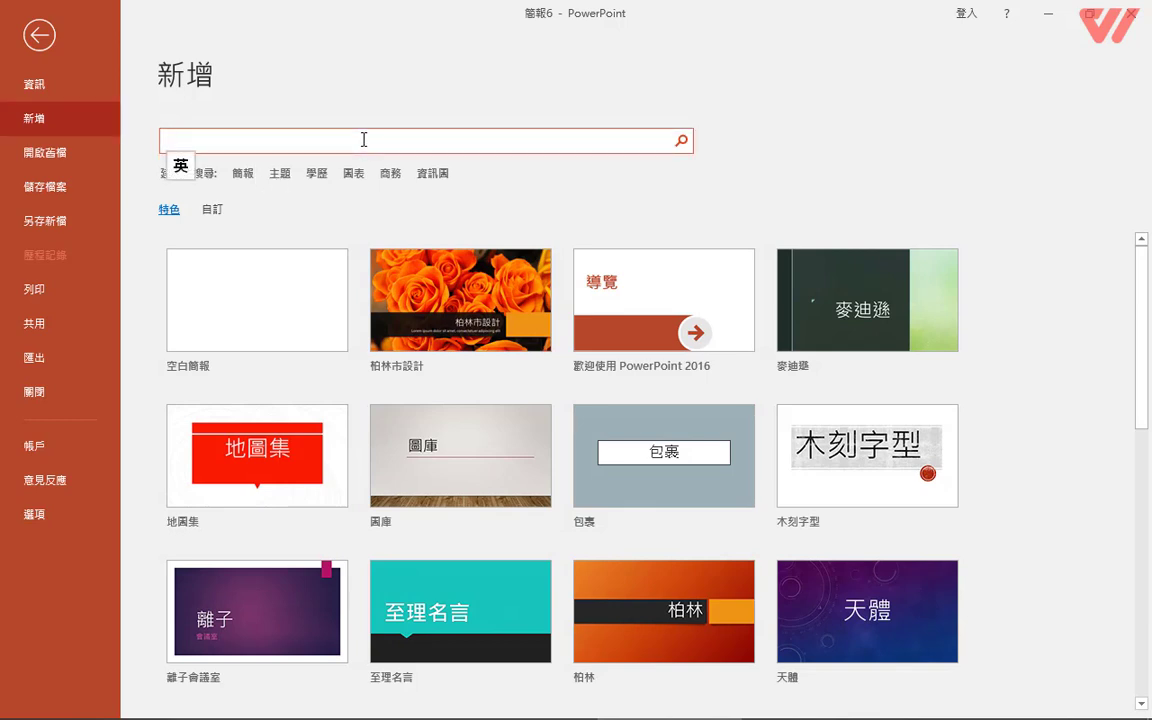
pyautogui.write('節日圍')
pyautogui.press('space')
pyautogui.press('Return')
pyautogui.press('Return')
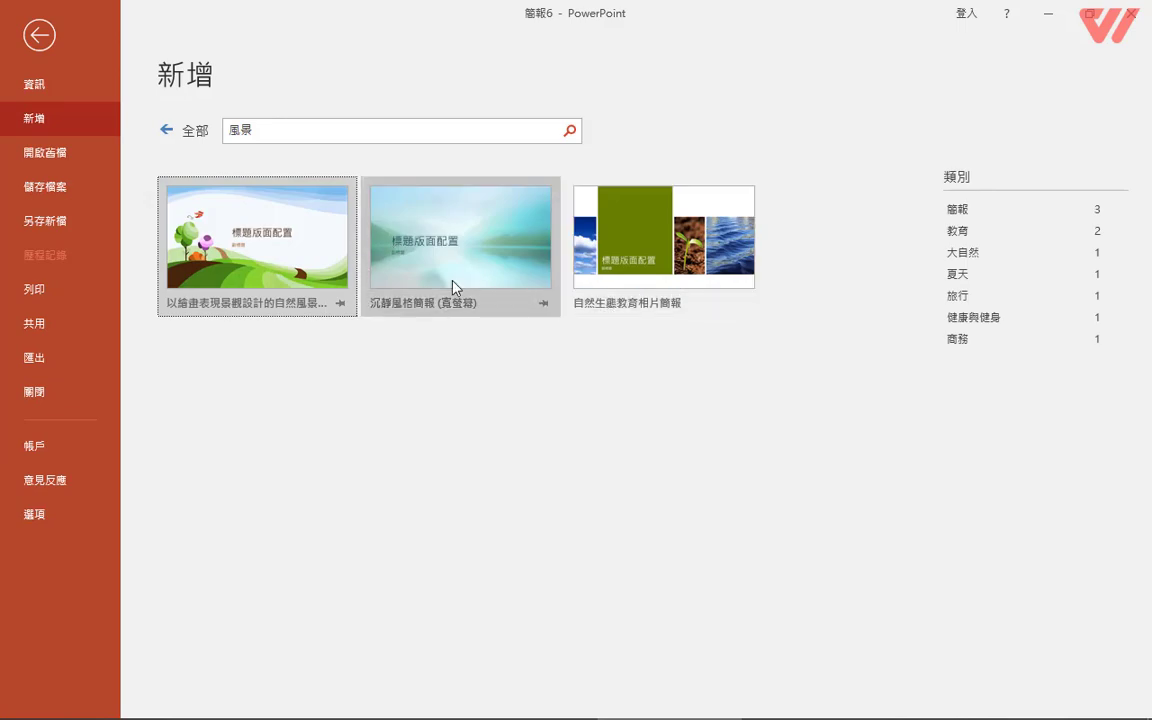
# Replace the search with 商業, view its results, then go back to the 簡報6 rose slides.
pyautogui.click(305, 128)
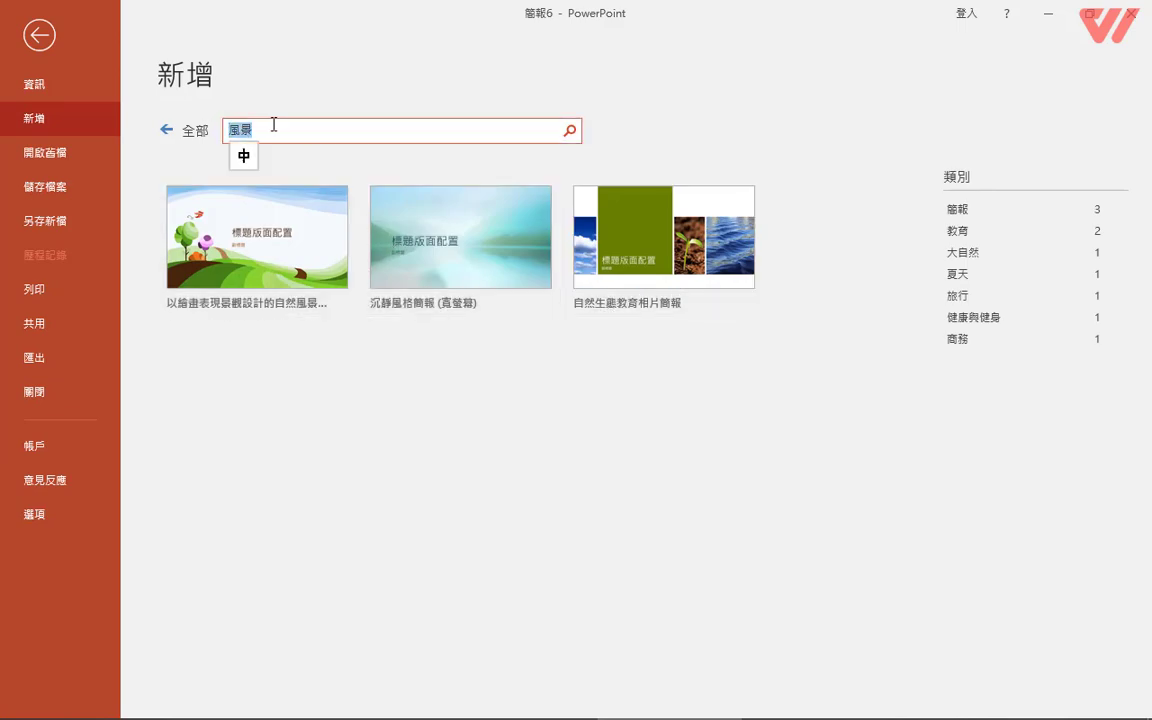
pyautogui.write('商ㄝ')
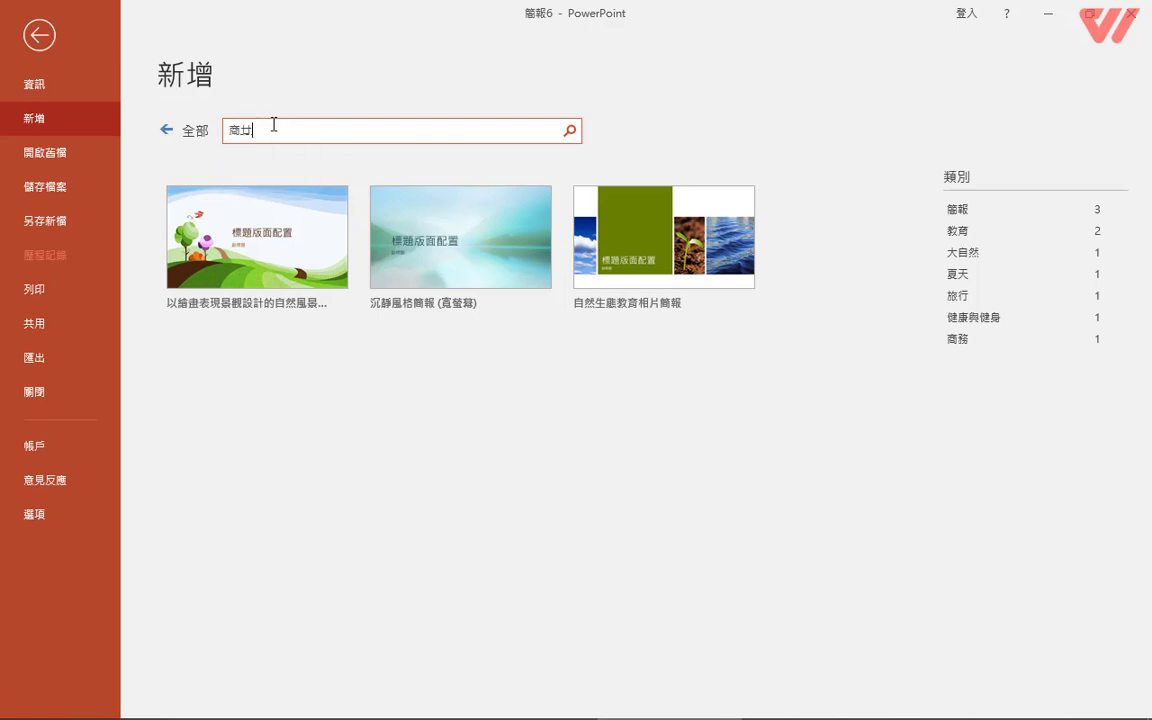
pyautogui.write('業')
pyautogui.press('Return')
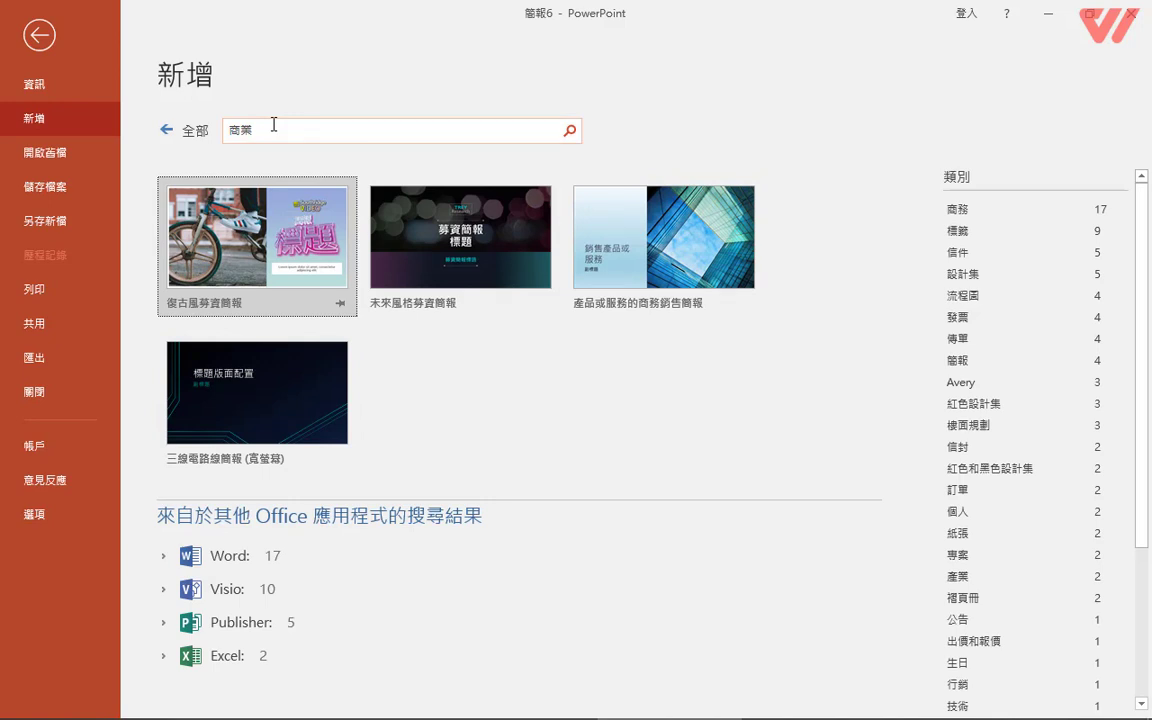
pyautogui.click(42, 36)
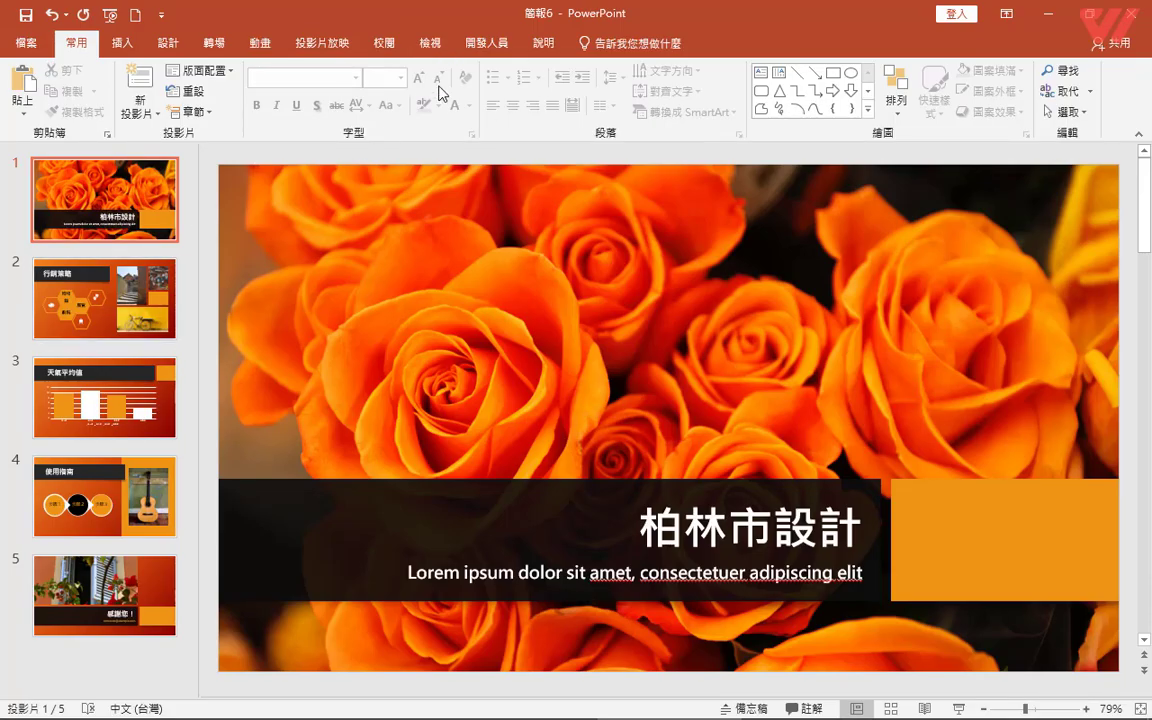
# Briefly enter and exit Slide Master view, then go to the File > New template page.
pyautogui.click(428, 43)
pyautogui.click(252, 95)
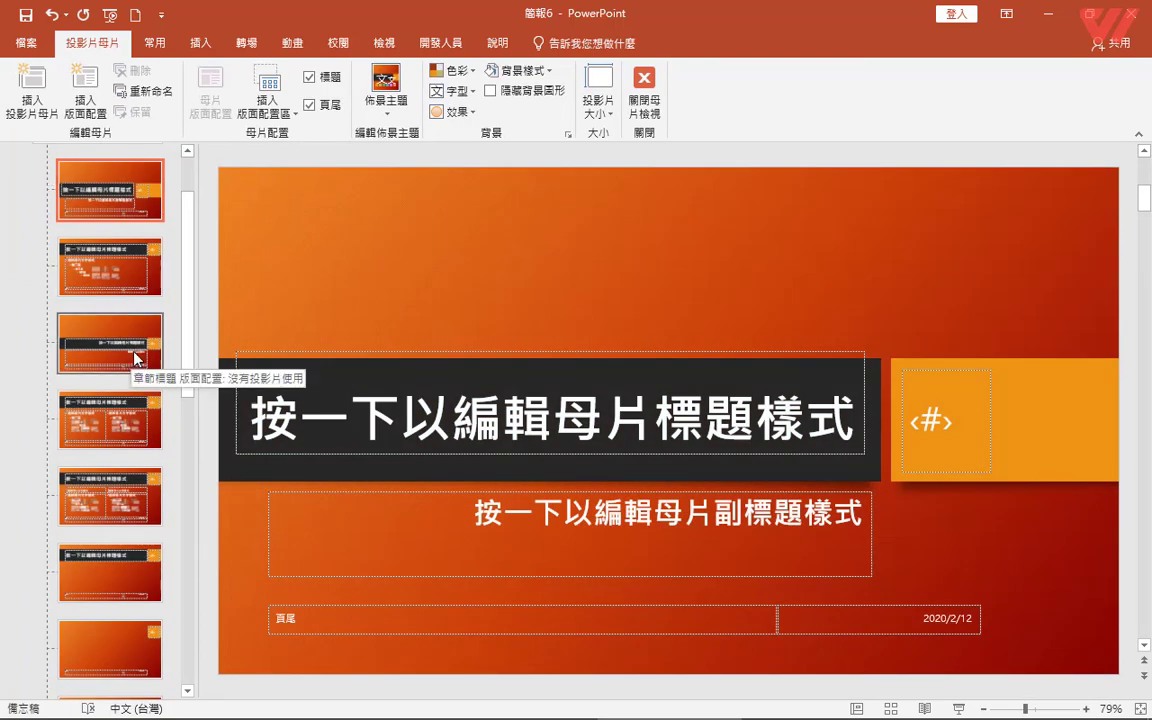
pyautogui.click(645, 100)
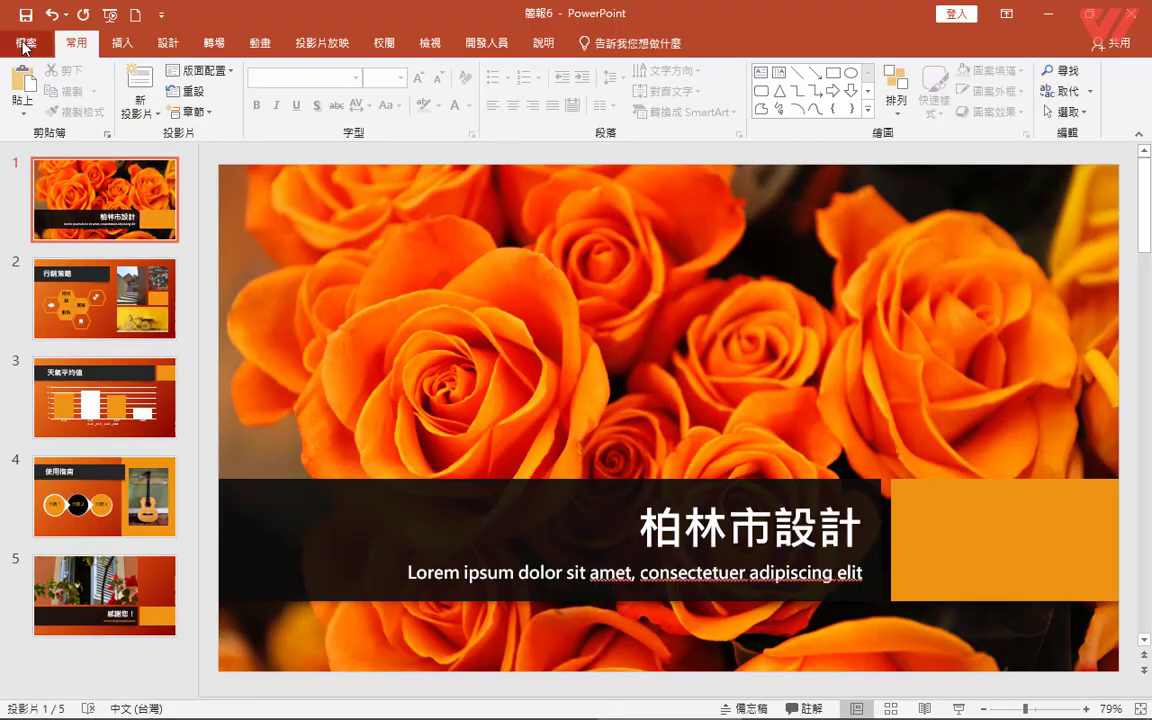
pyautogui.click(26, 47)
pyautogui.click(42, 114)
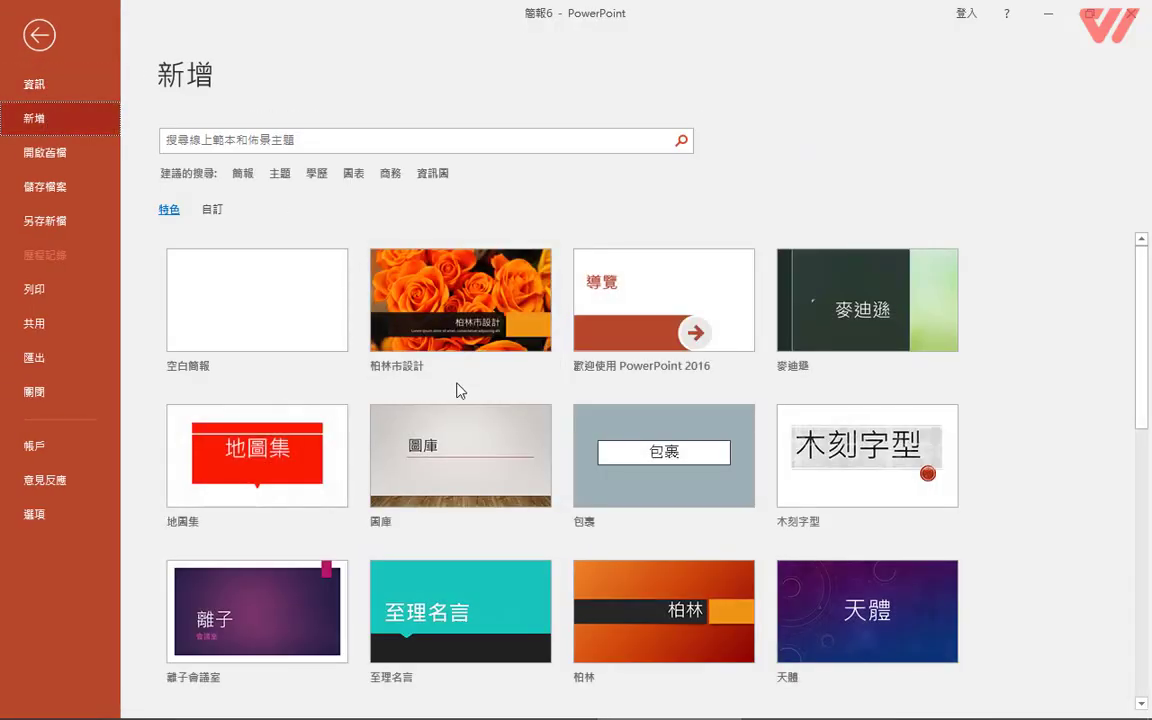
# Search online designs for 主題 and browse themes such as 網狀, 要素, 多面向 and 基礎.
pyautogui.click(280, 174)
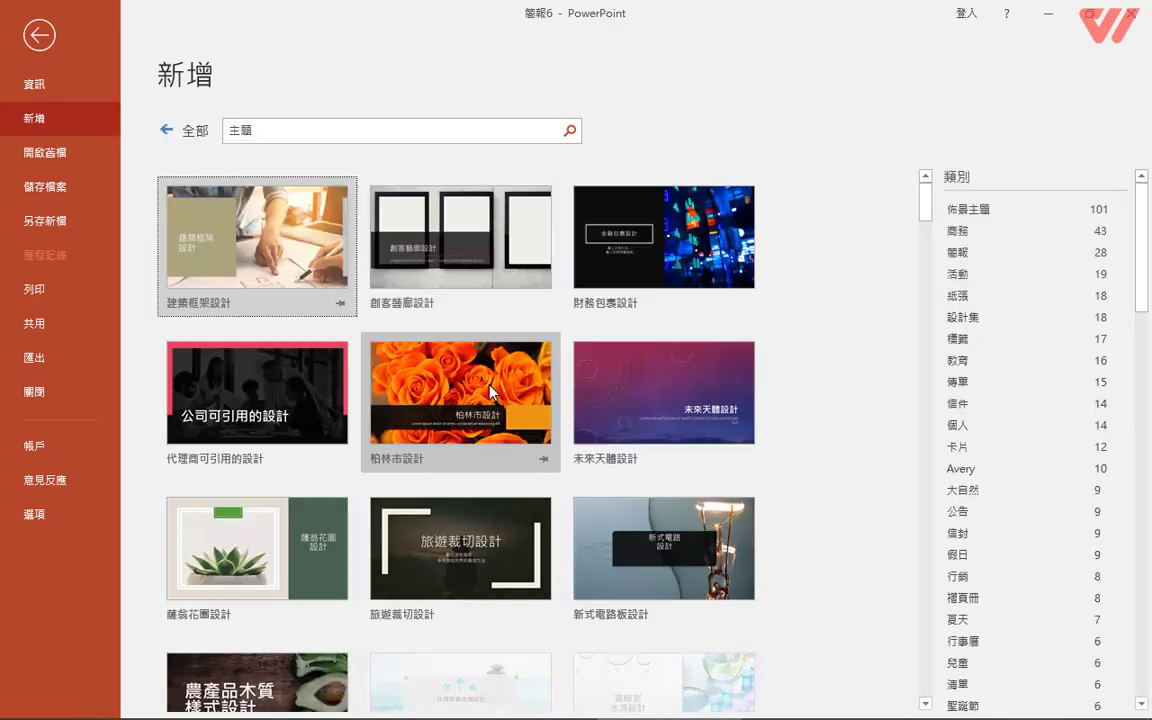
pyautogui.scroll(-1, 498, 393)
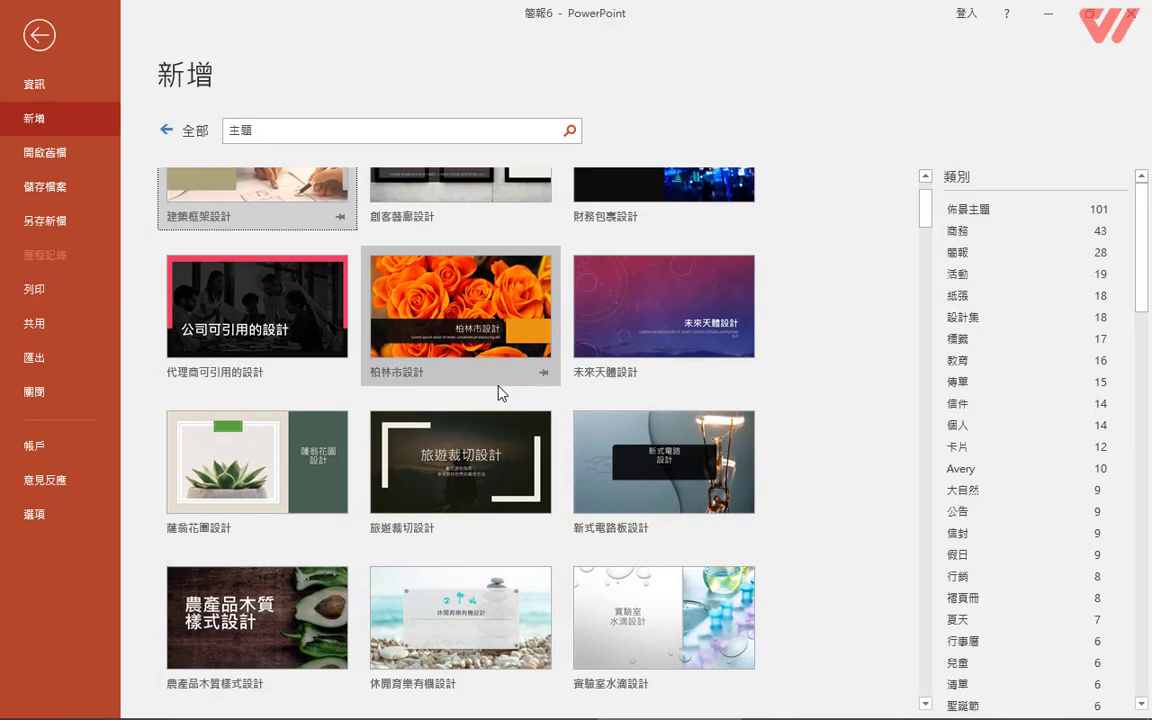
pyautogui.scroll(-1, 498, 393)
pyautogui.scroll(-1, 498, 393)
pyautogui.scroll(-1, 498, 393)
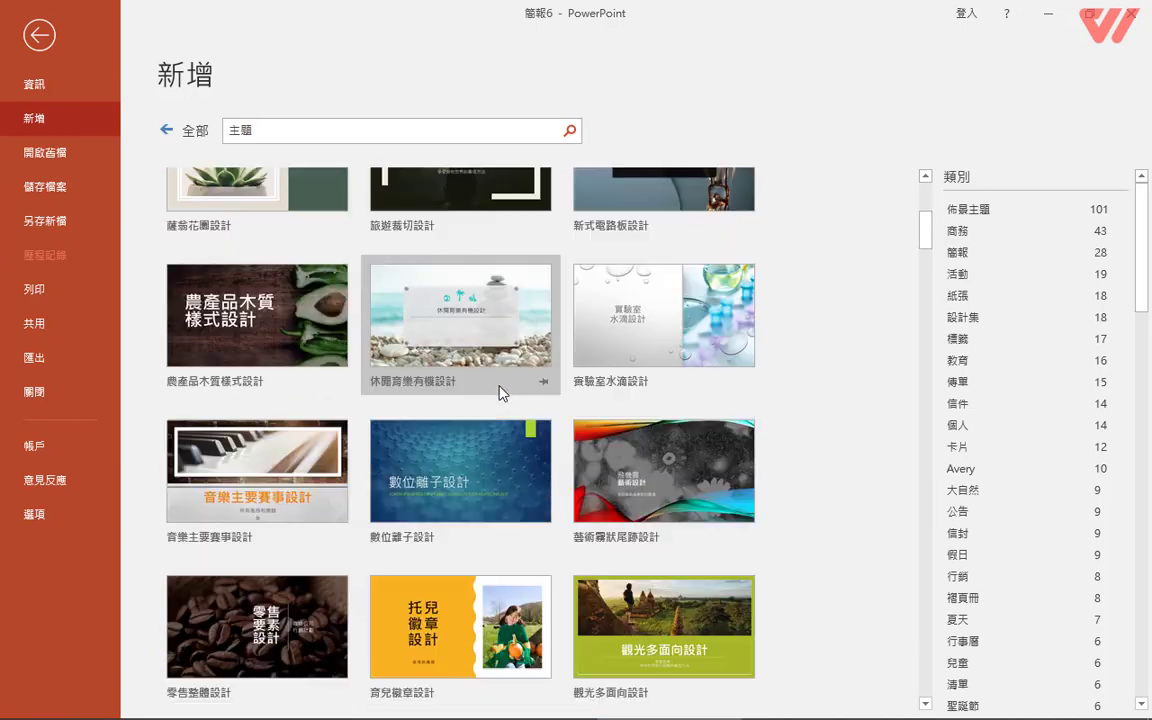
pyautogui.scroll(-1, 500, 392)
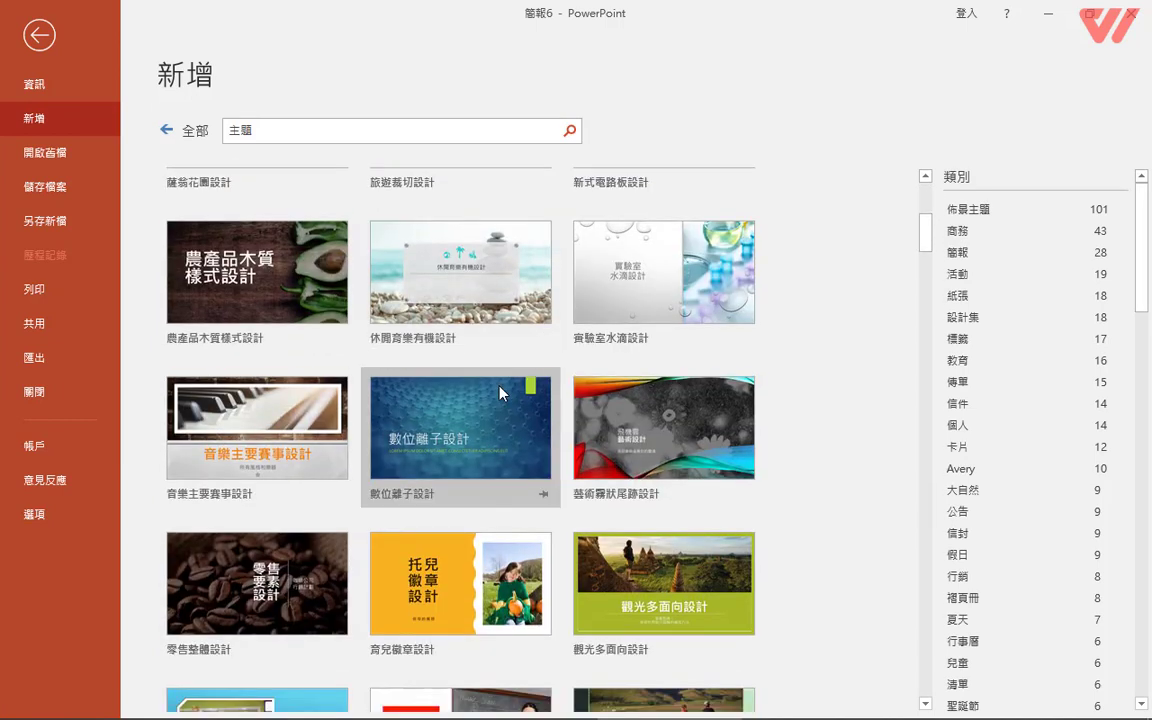
pyautogui.scroll(-1, 500, 393)
pyautogui.scroll(-1, 500, 393)
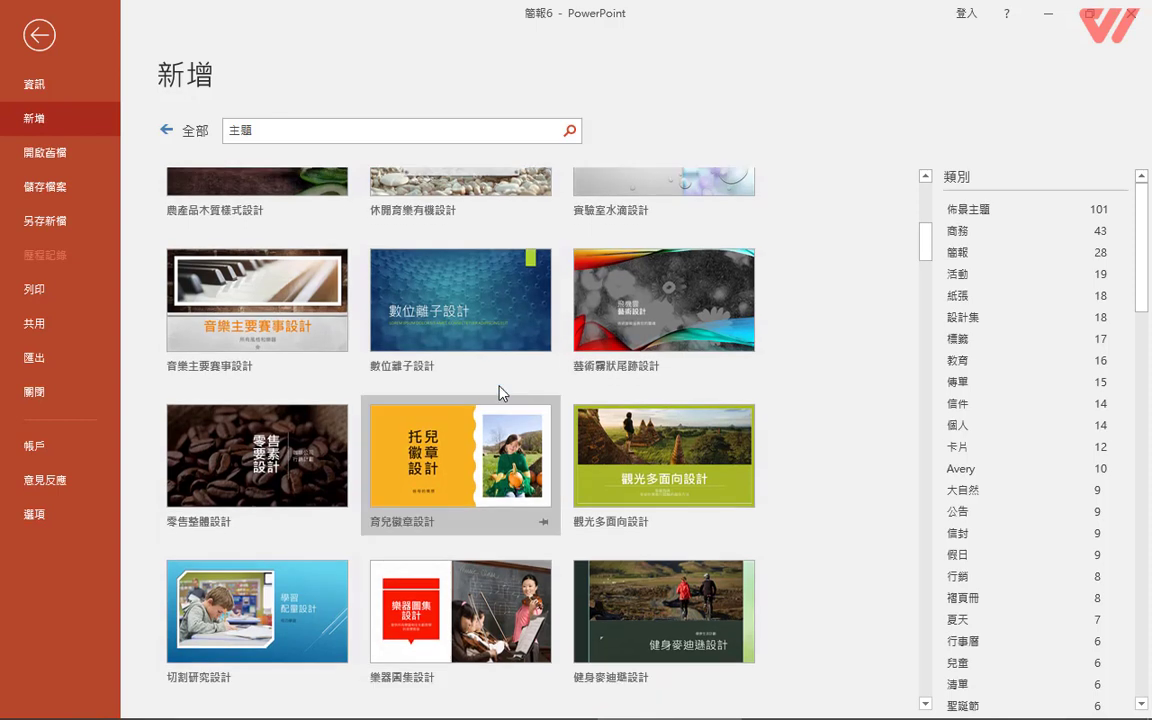
pyautogui.scroll(-2, 500, 393)
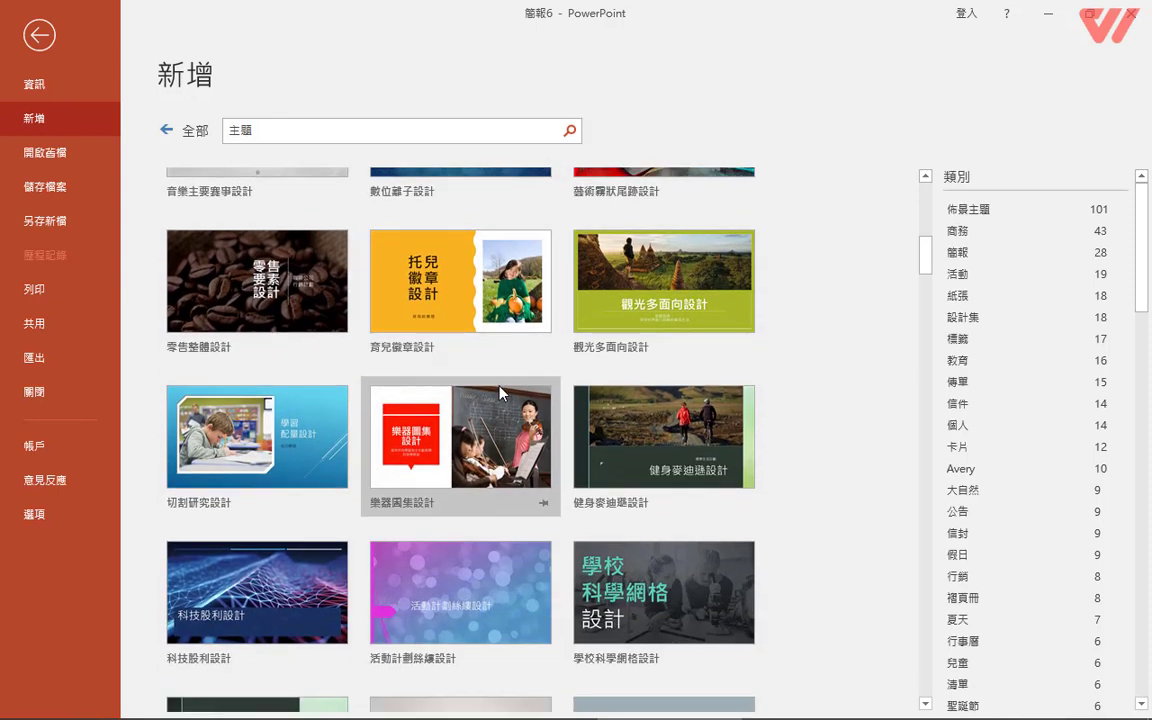
pyautogui.scroll(-2, 598, 440)
pyautogui.scroll(-3, 598, 440)
pyautogui.scroll(-2, 598, 440)
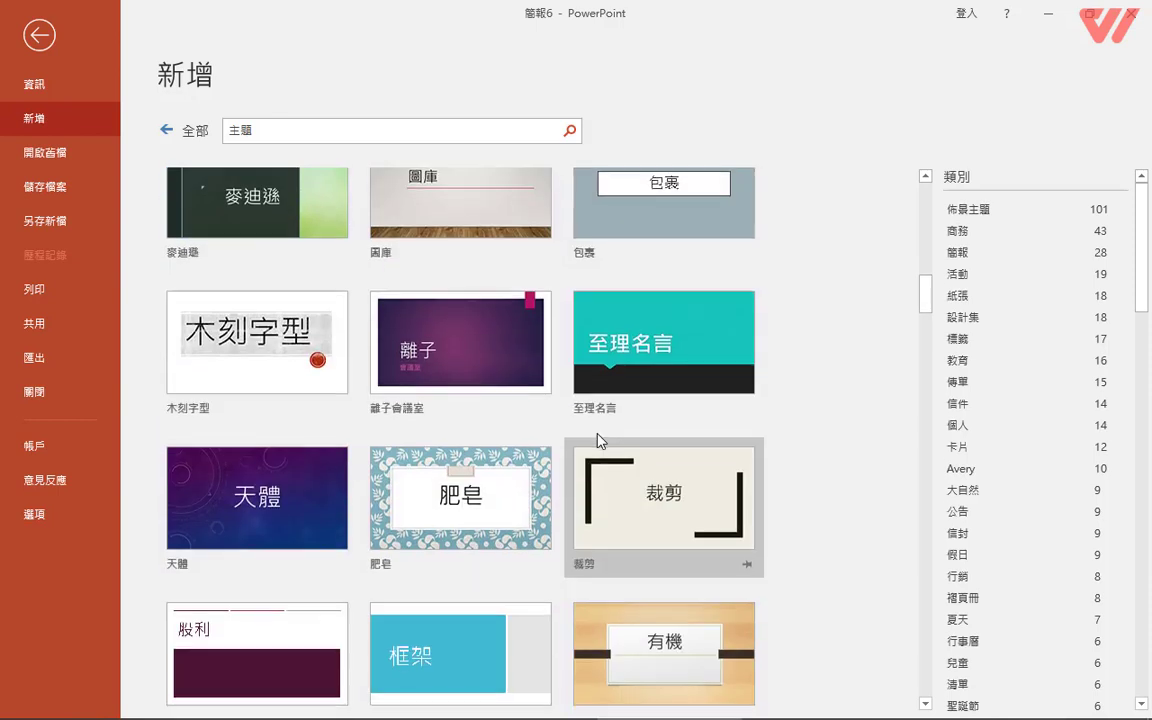
pyautogui.scroll(-3, 599, 437)
pyautogui.scroll(-1, 601, 435)
pyautogui.scroll(-3, 601, 435)
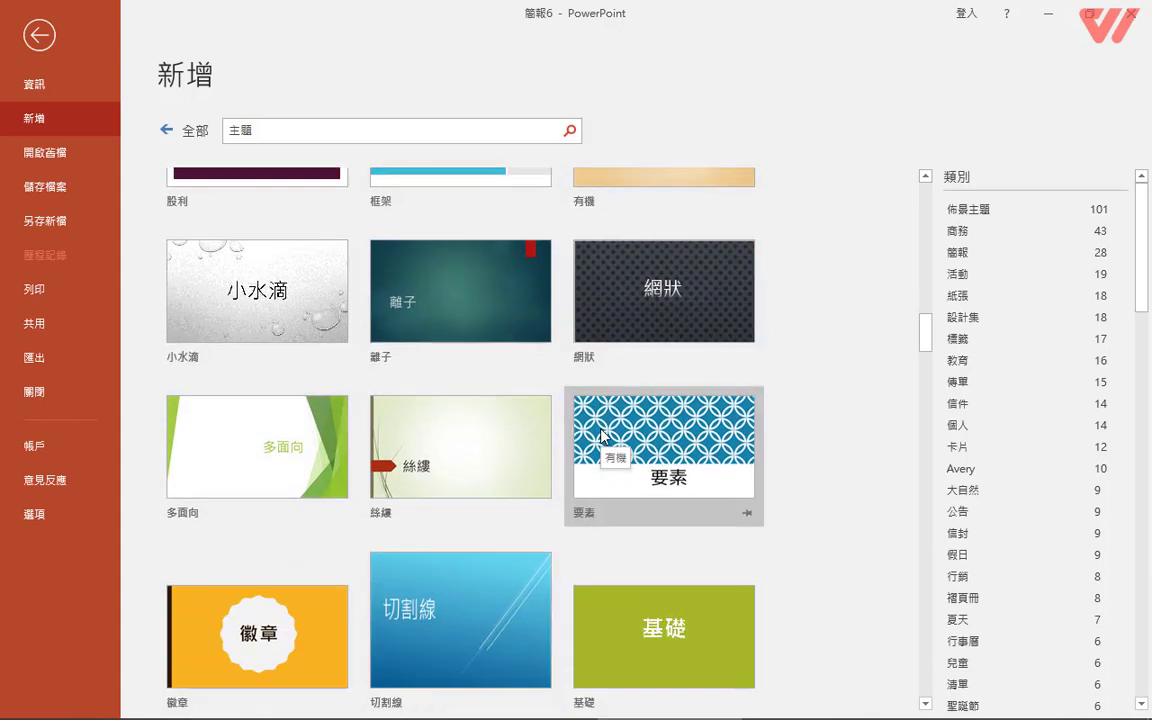